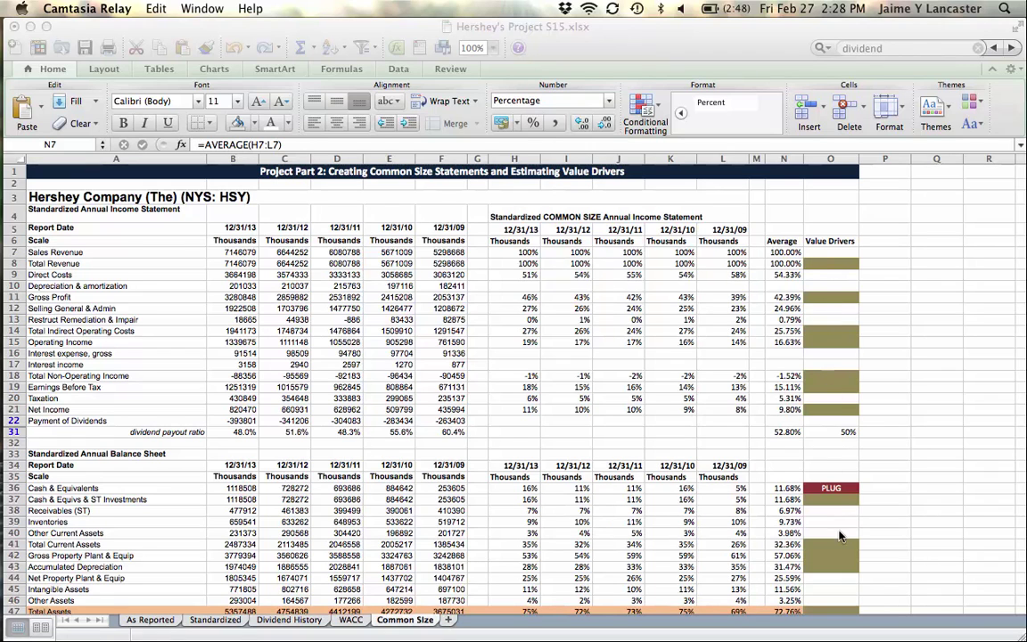
Step: Highlight the Direct Costs row across to its average
scroll(842, 499, down, 5)
scroll(840, 536, down, 1)
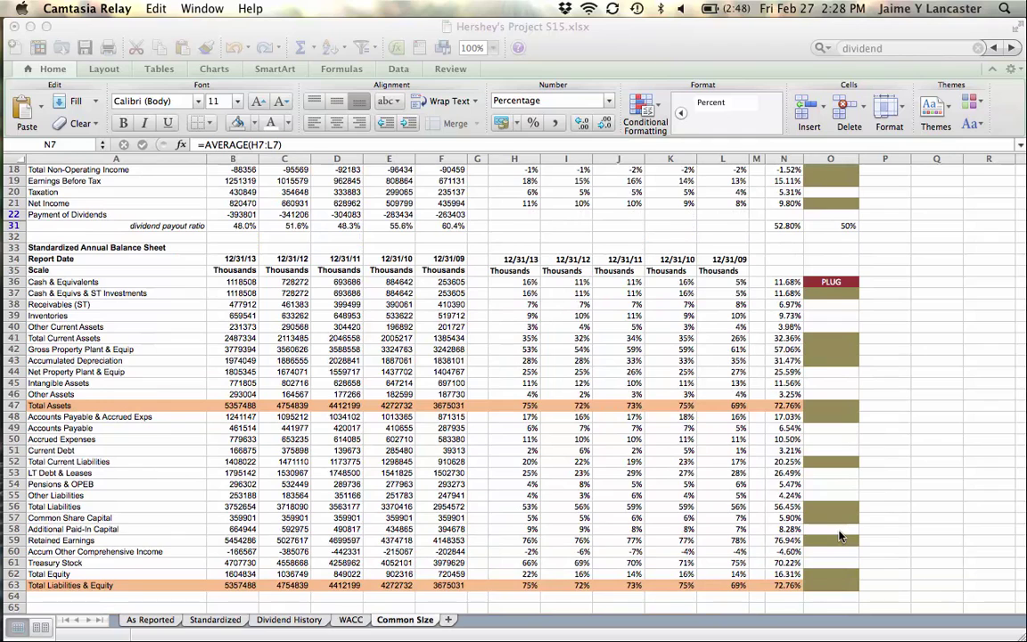
scroll(840, 536, up, 6)
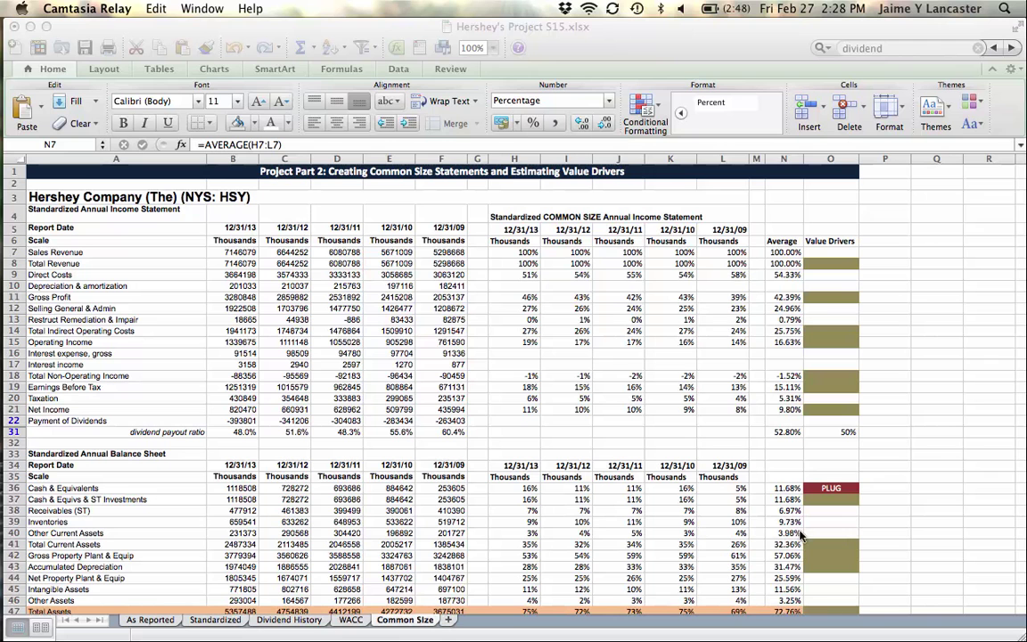
click(122, 278)
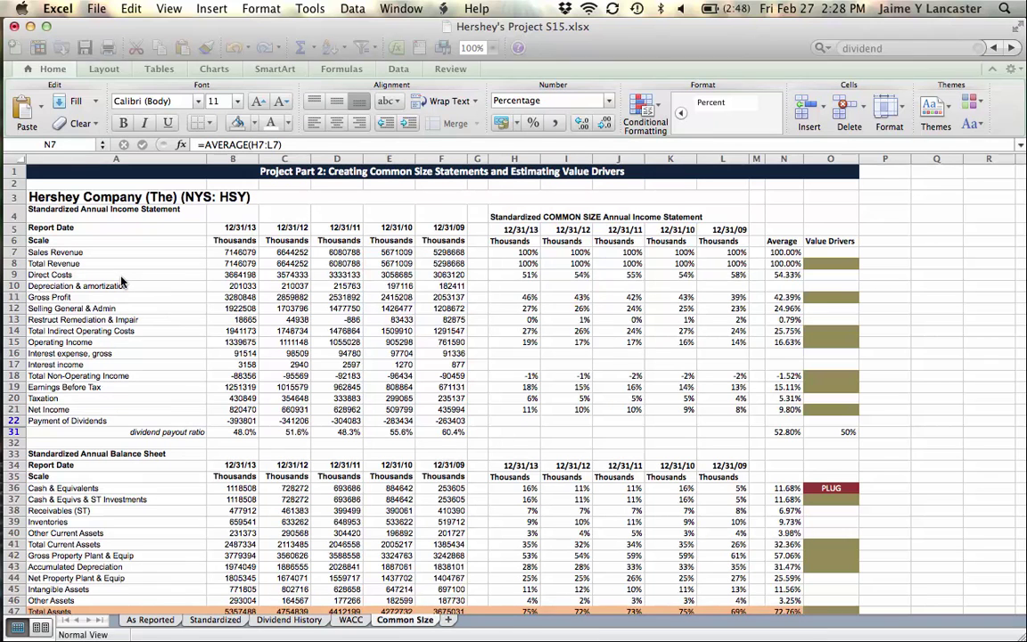
drag(122, 282, 824, 279)
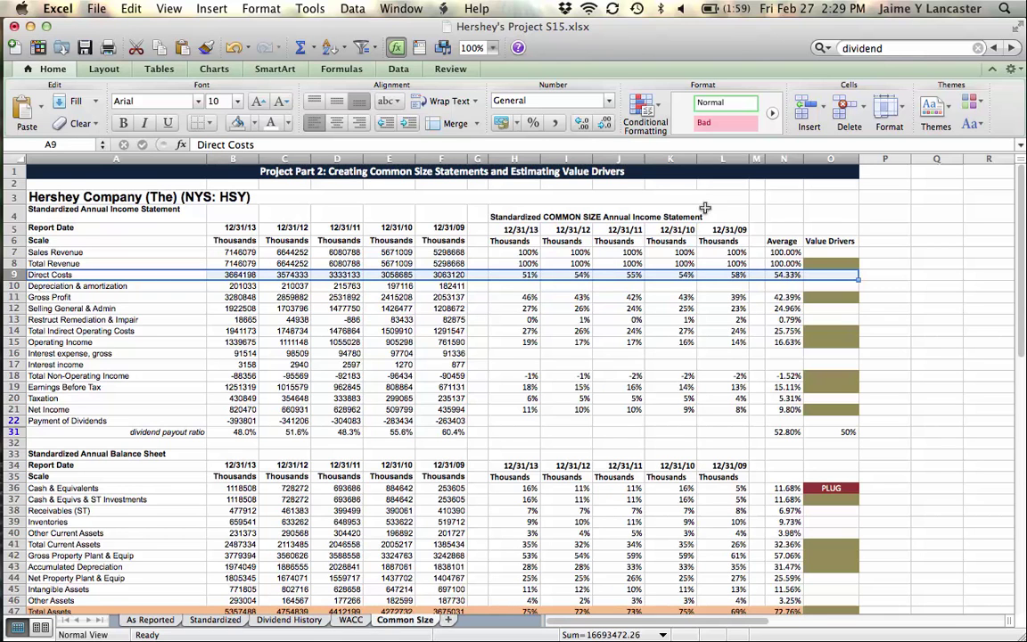
Step: Compare the Direct Costs 2013 and 2009 percentage formulas with the average formula
click(535, 276)
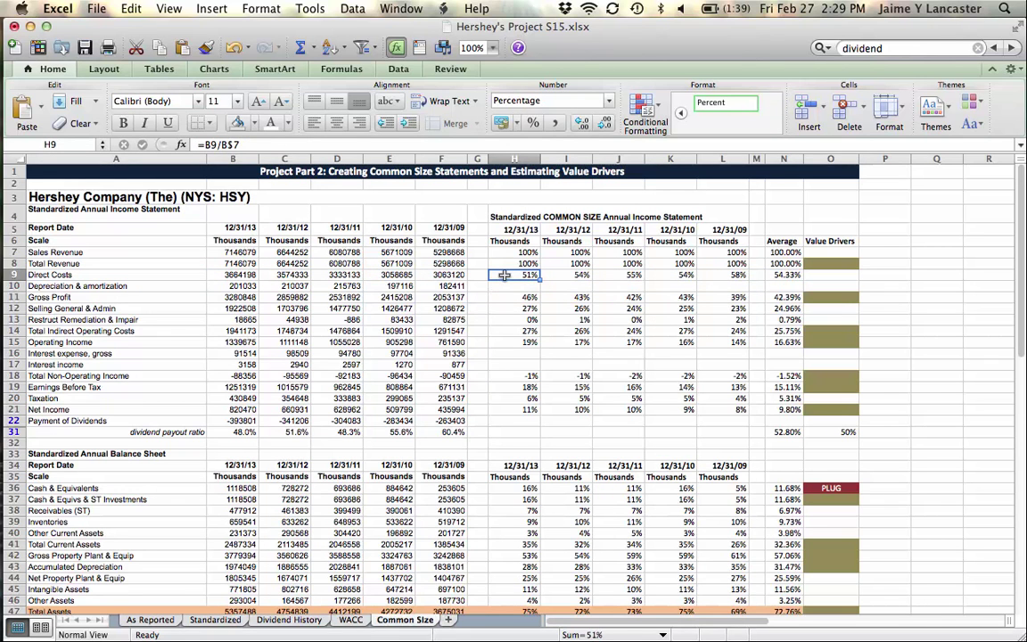
drag(539, 280, 736, 276)
click(736, 275)
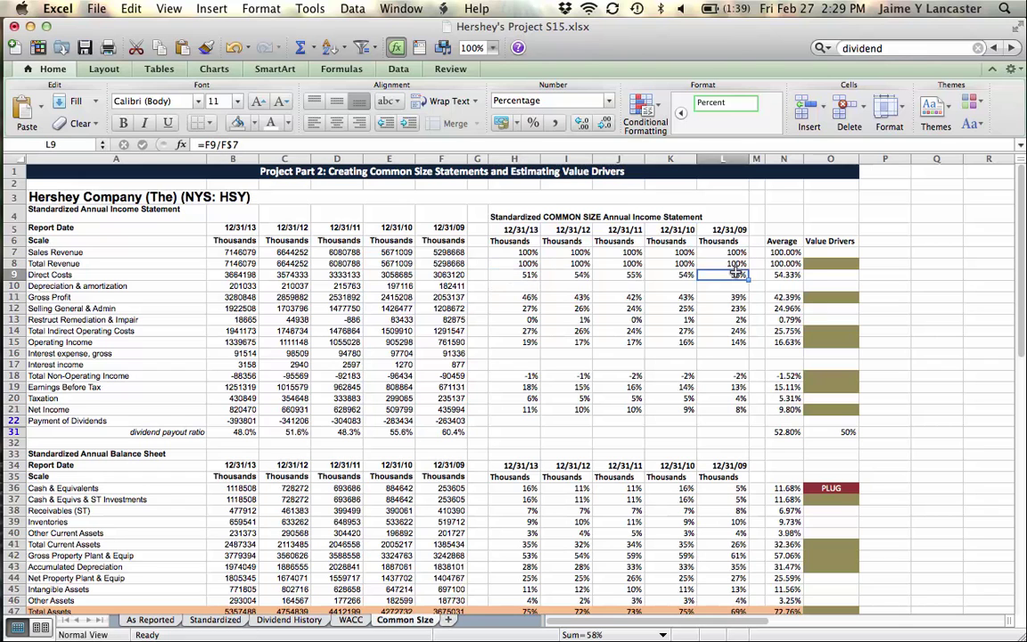
click(769, 275)
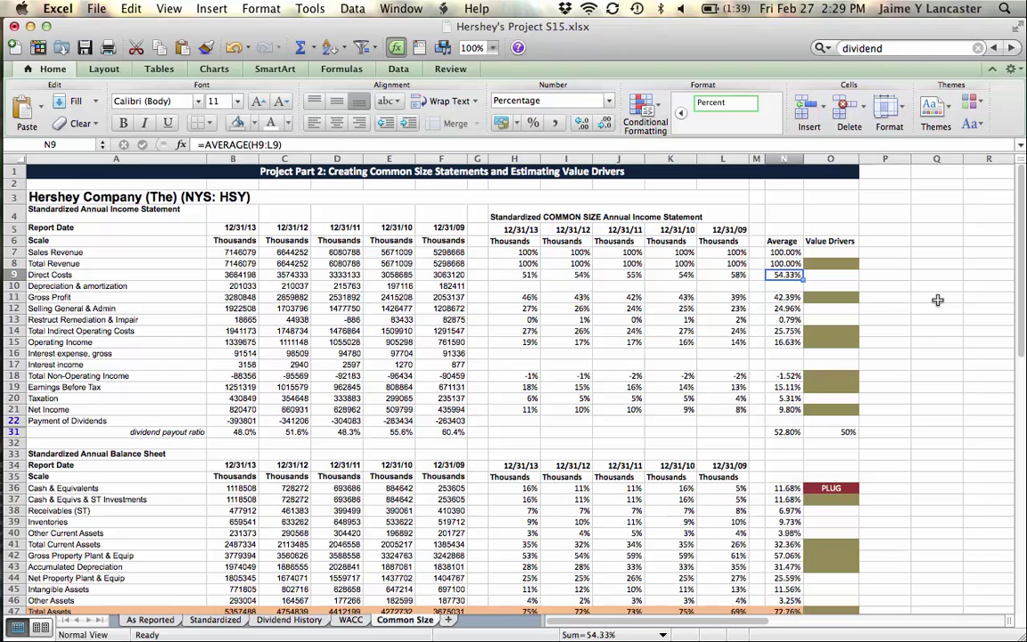
key(Right)
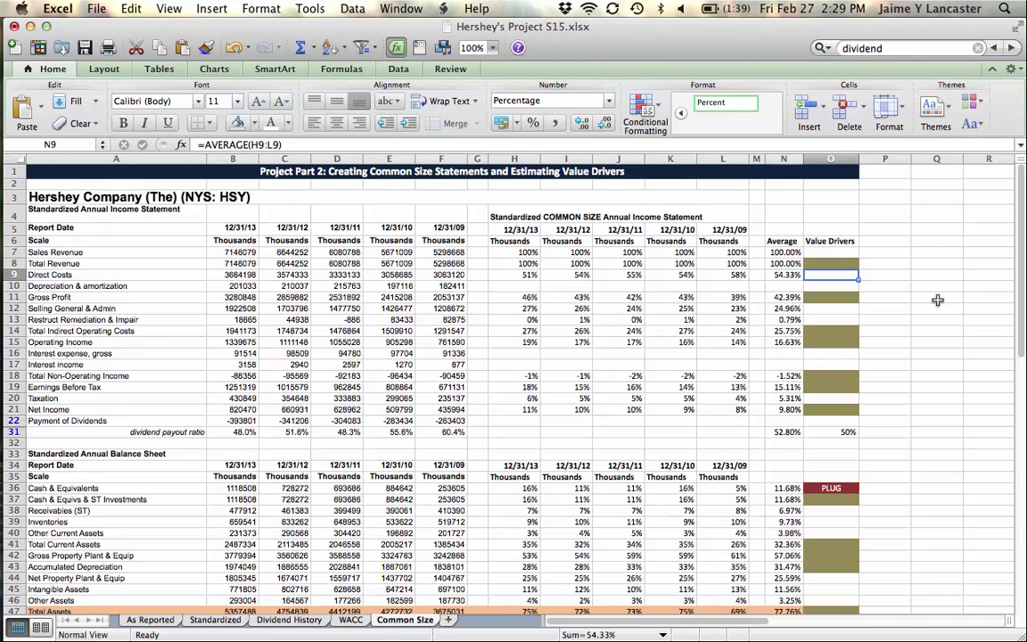
click(715, 275)
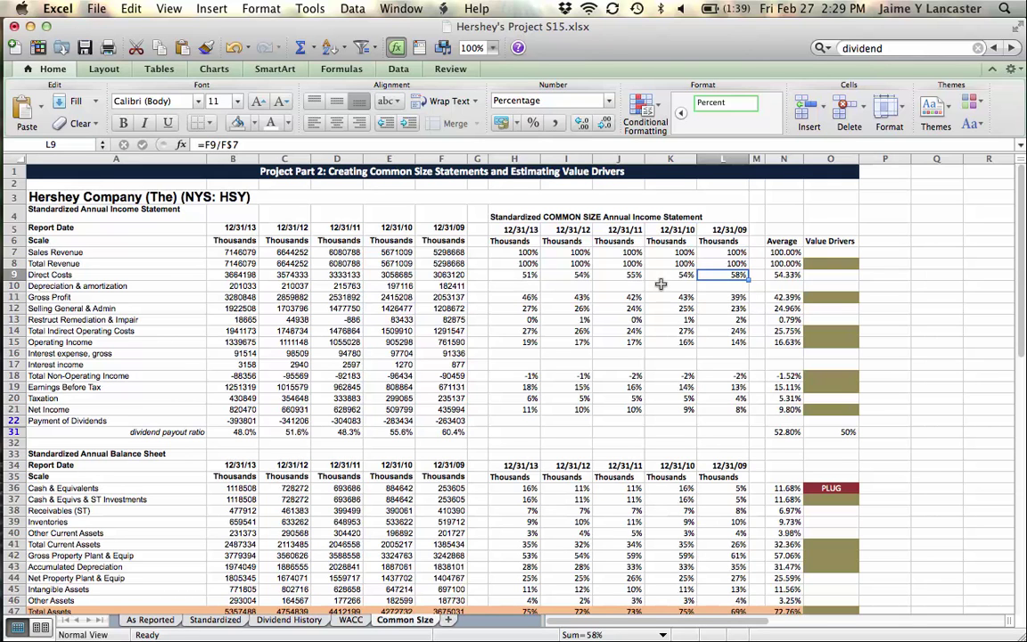
click(789, 274)
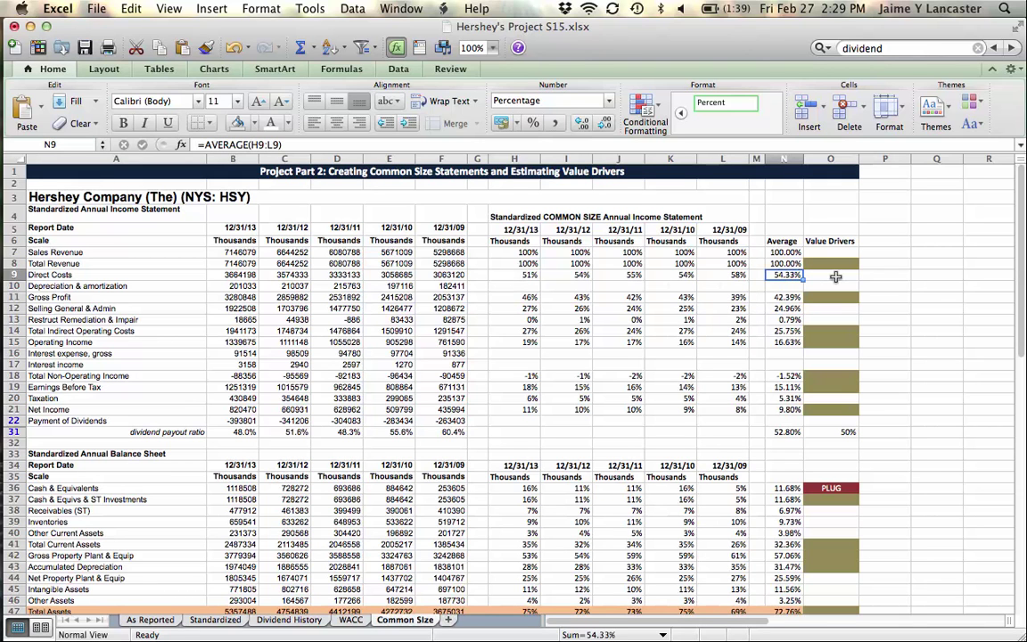
click(506, 274)
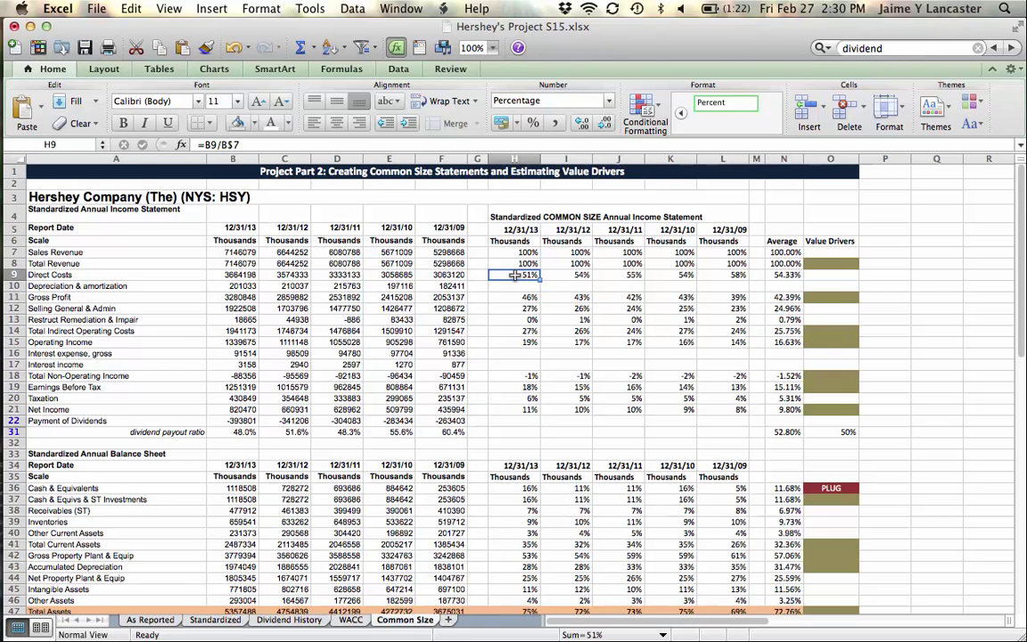
click(739, 275)
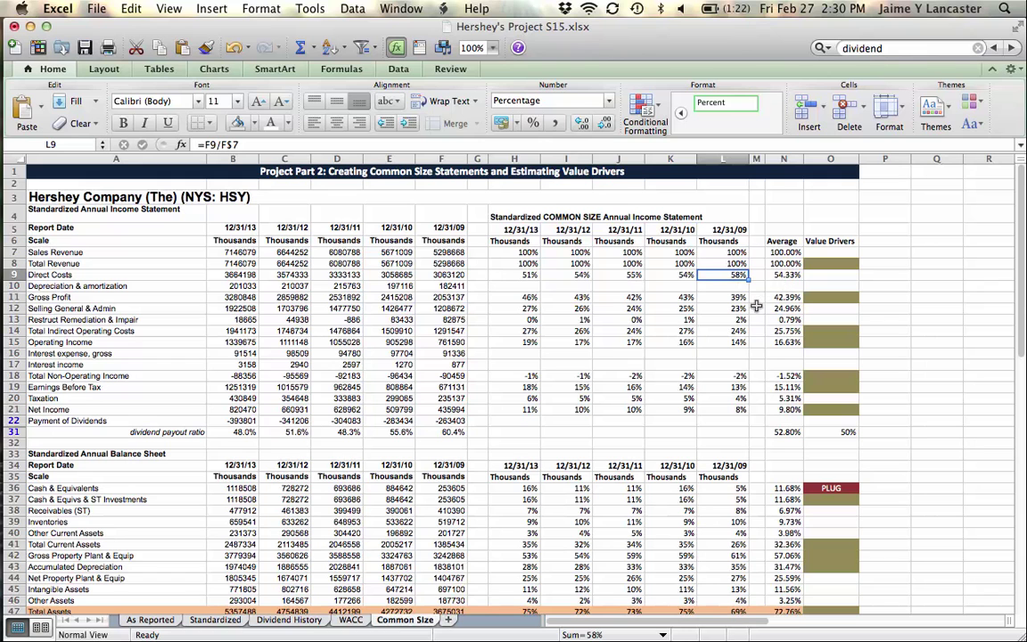
click(778, 275)
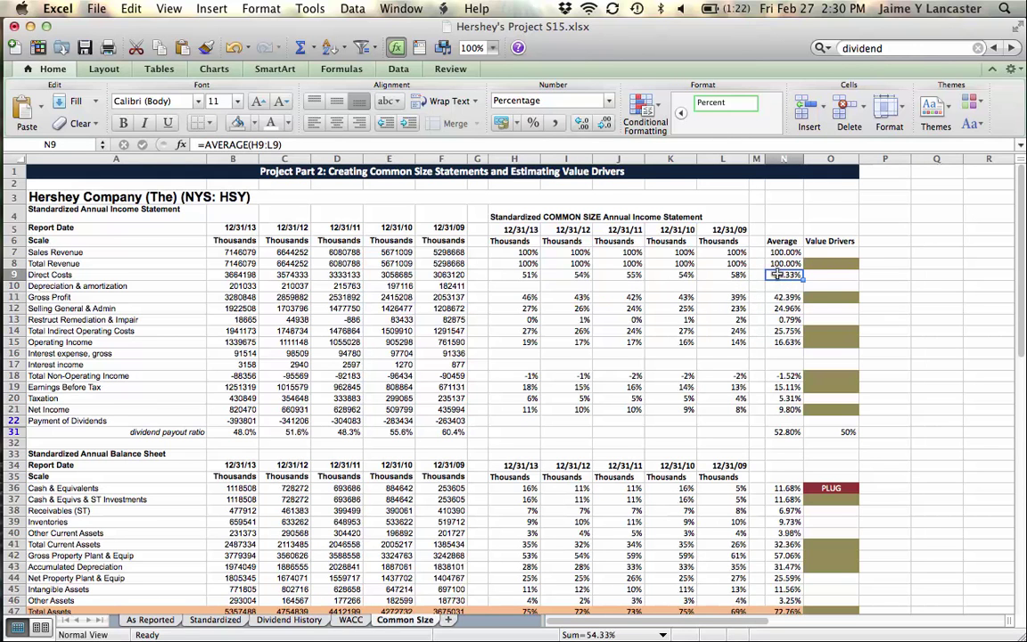
Step: Enter 52% as the Direct Costs value driver
click(816, 275)
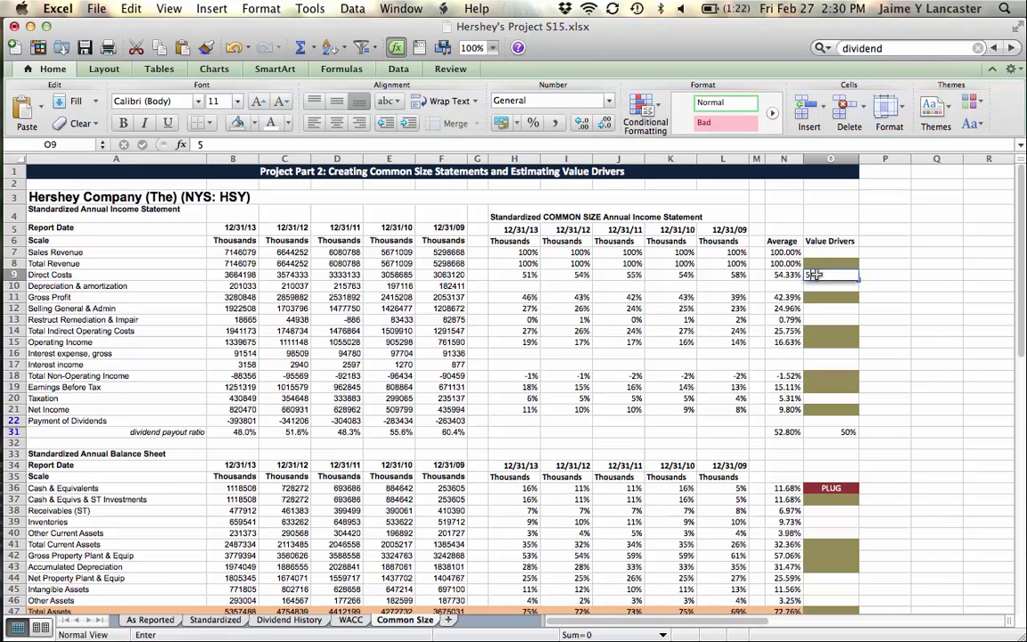
text(52)
key(Tab)
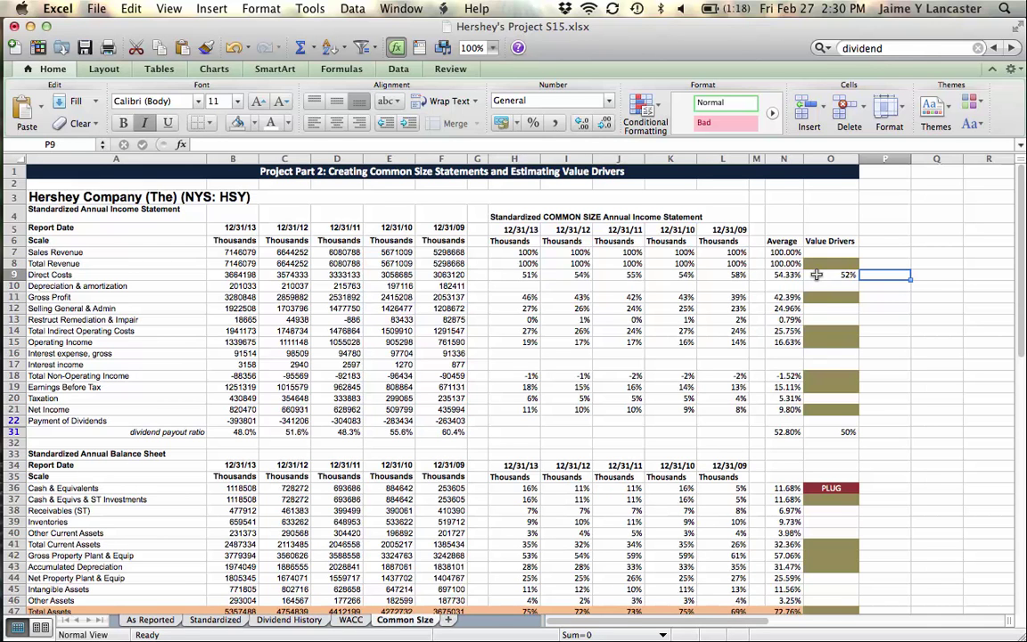
Step: Add the note 'used 52% because I thought the average was too high. There seems to be a downward trend.'
text(u)
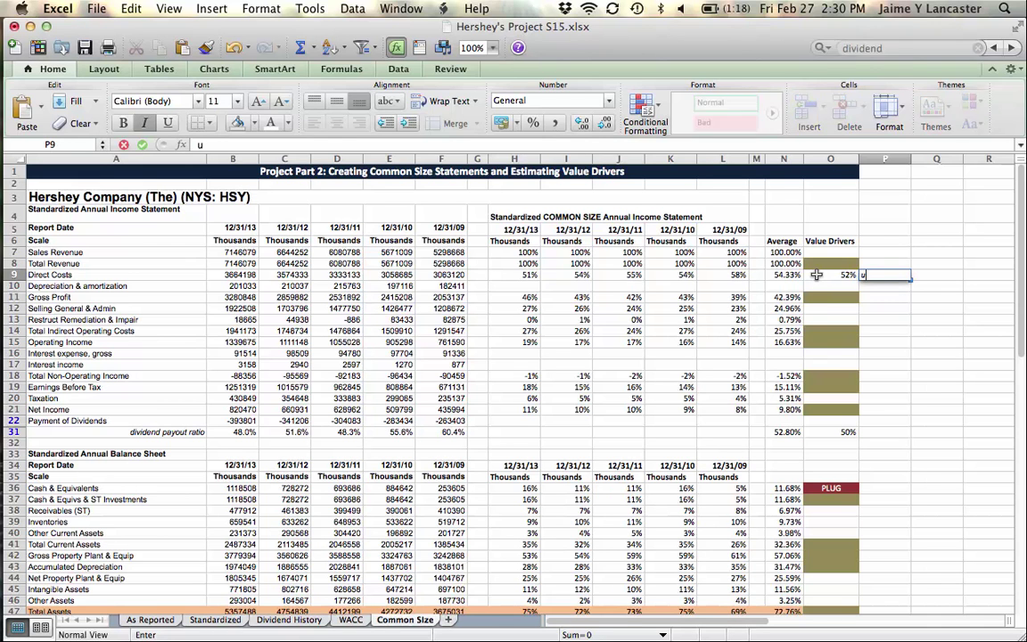
text(sed 52% because th)
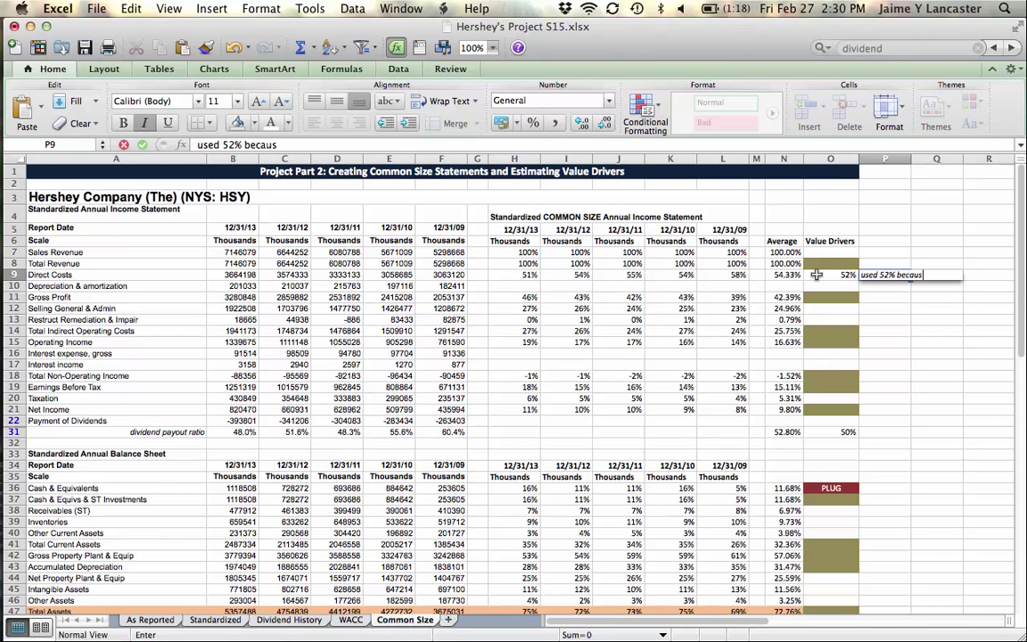
key(BackSpace)
key(BackSpace)
text(I thuo)
key(BackSpace)
key(BackSpace)
text(ought the average w)
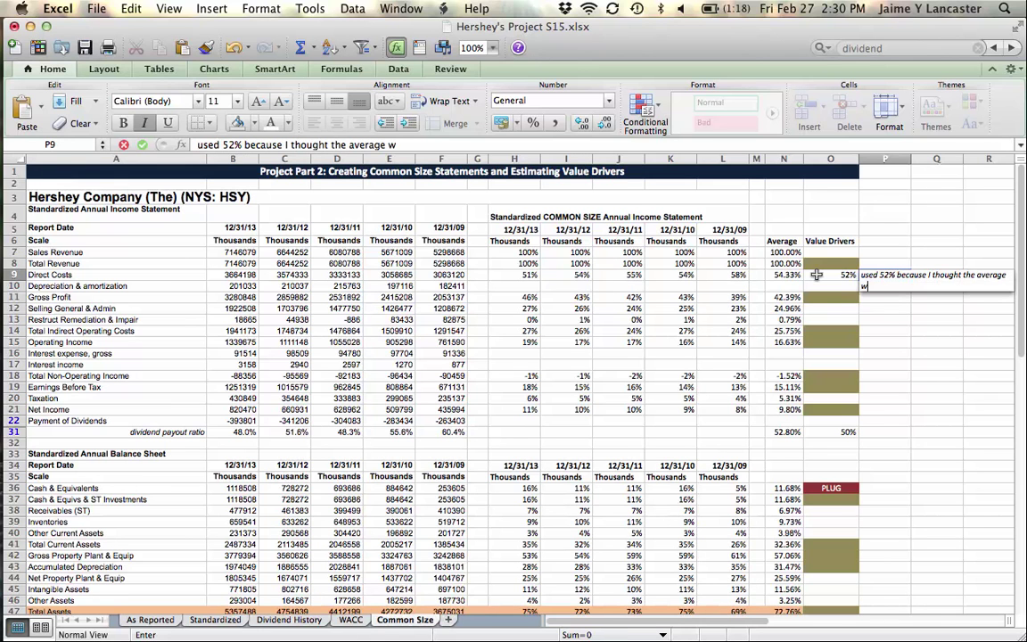
text(as too high. THERE)
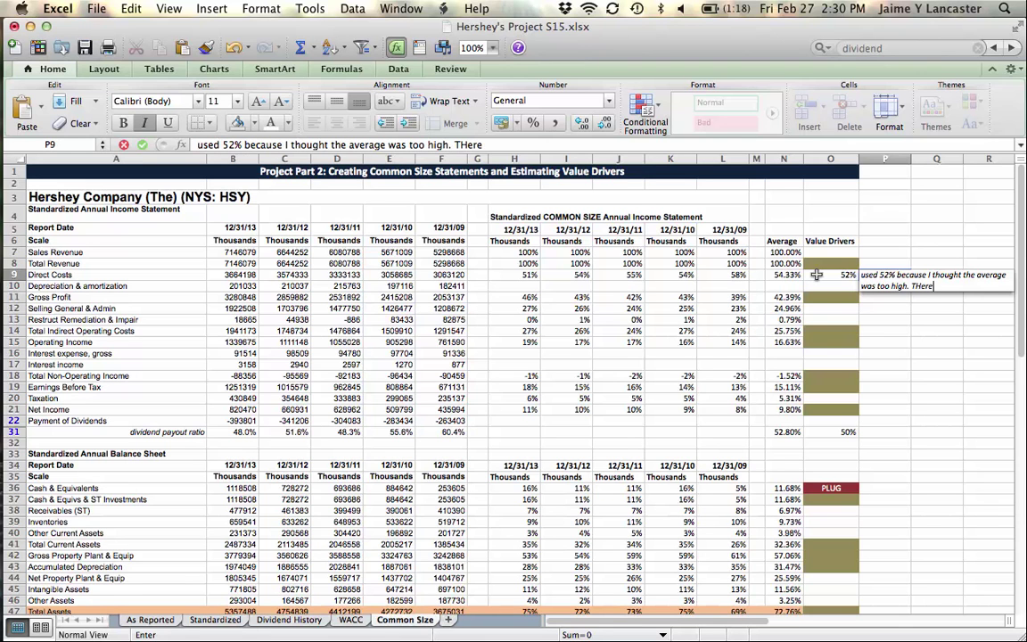
key(BackSpace)
key(BackSpace)
key(BackSpace)
key(BackSpace)
text(here seems to be)
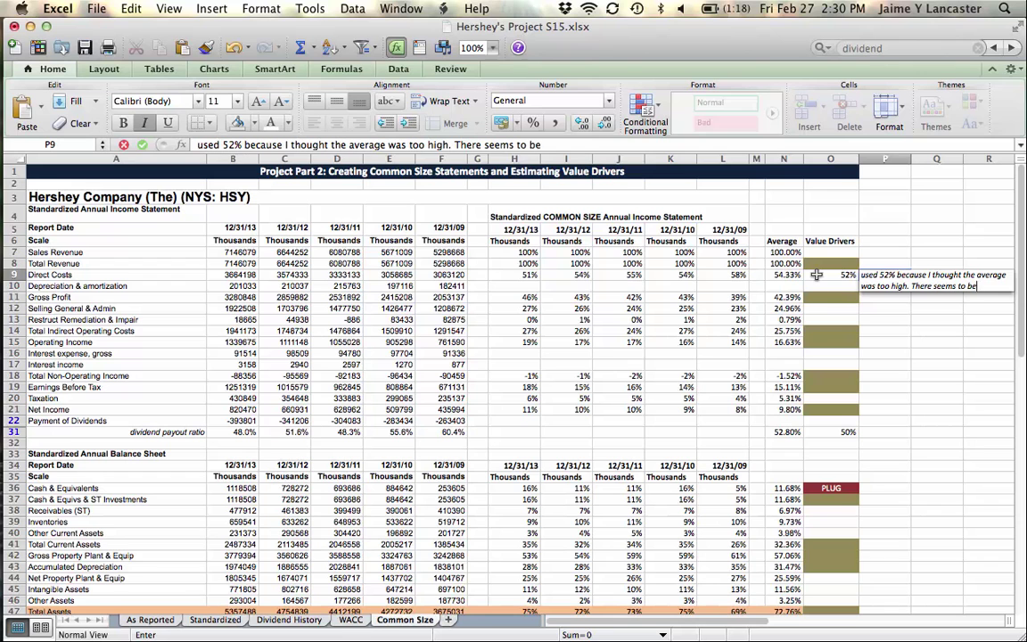
text( a downward trend.)
key(Return)
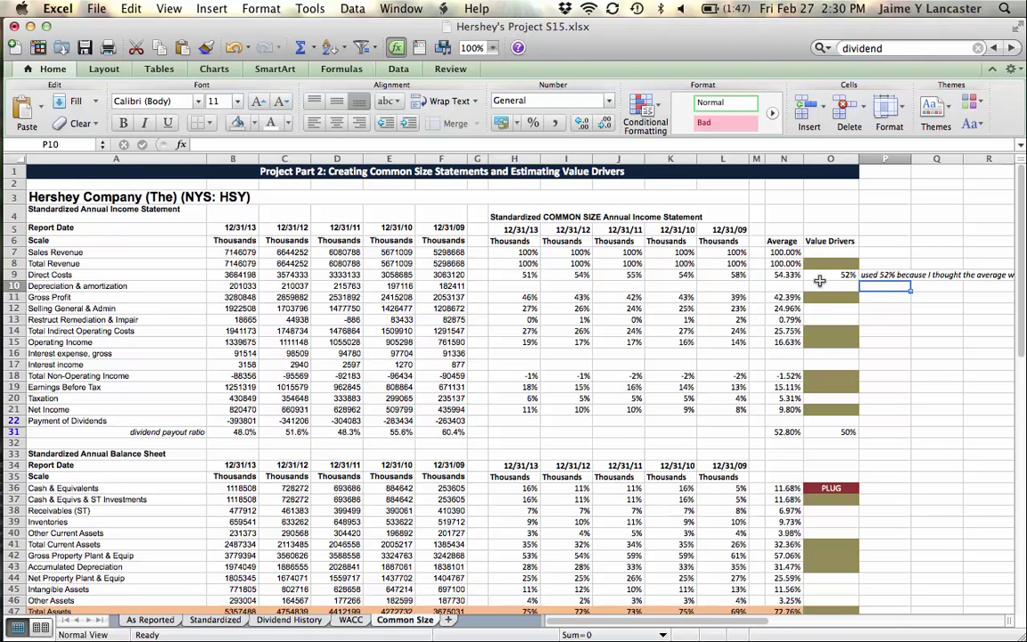
click(822, 283)
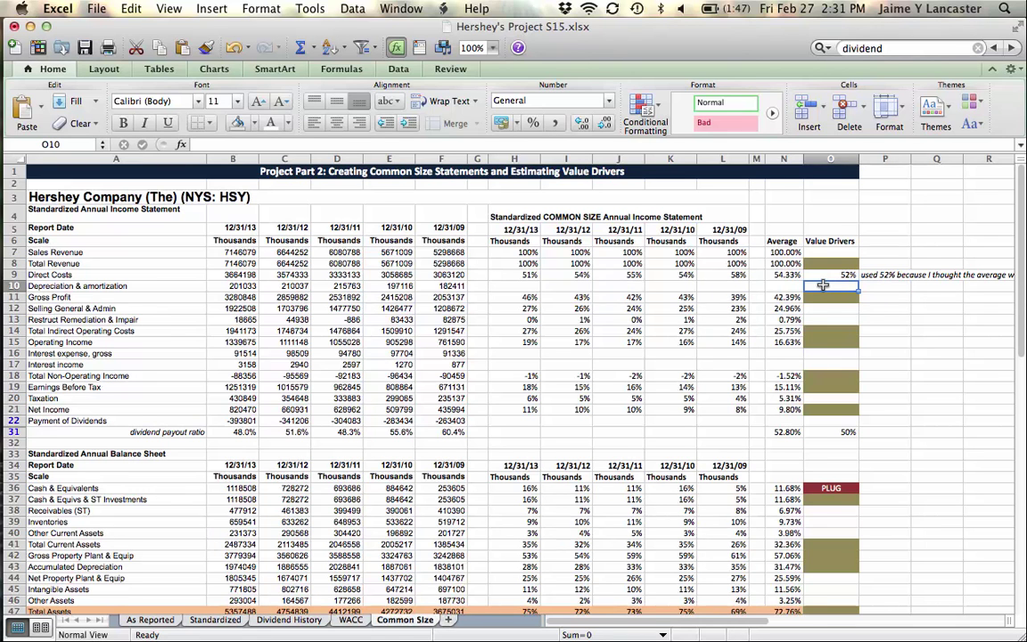
key(Return)
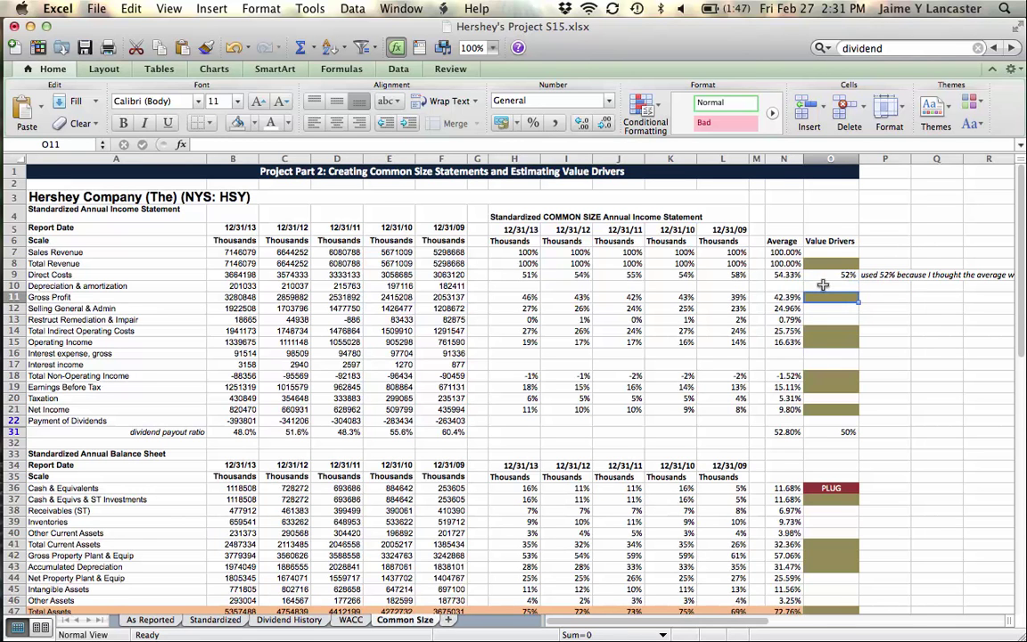
key(Return)
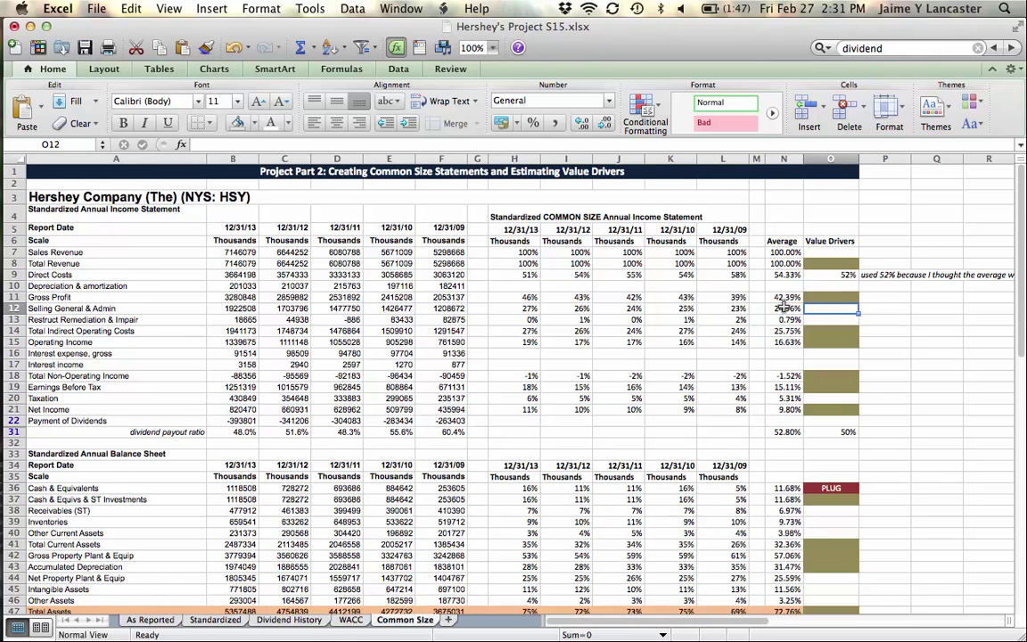
key(Left)
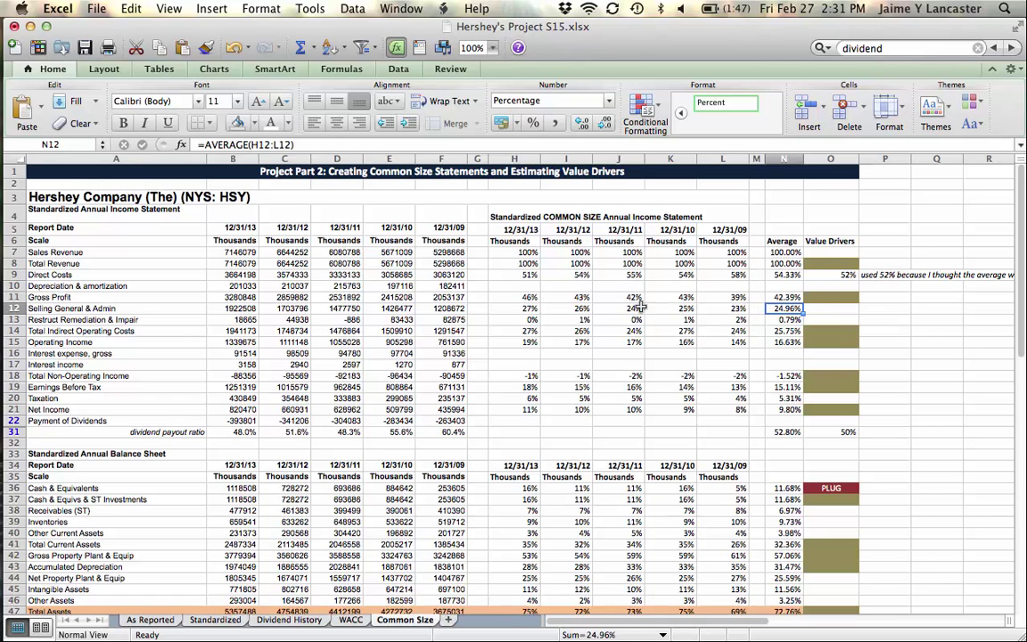
click(719, 309)
click(673, 308)
click(629, 308)
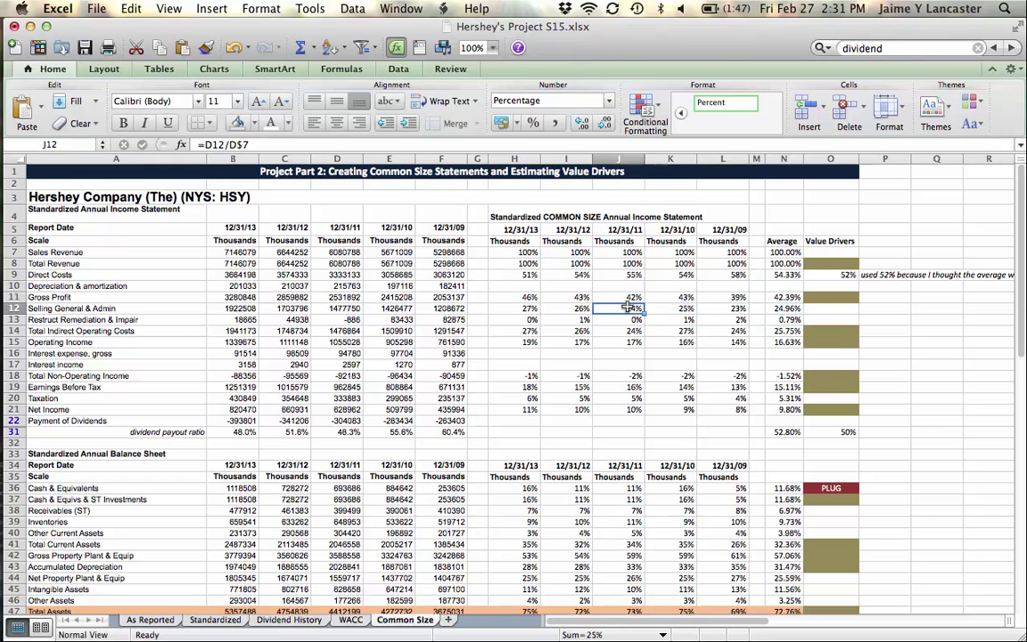
click(570, 308)
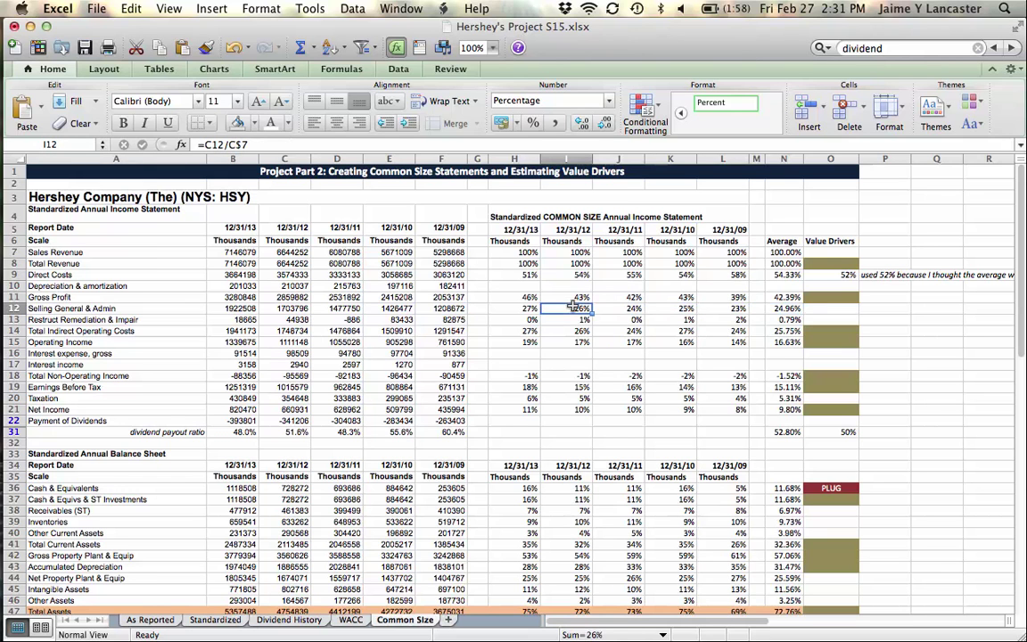
click(819, 309)
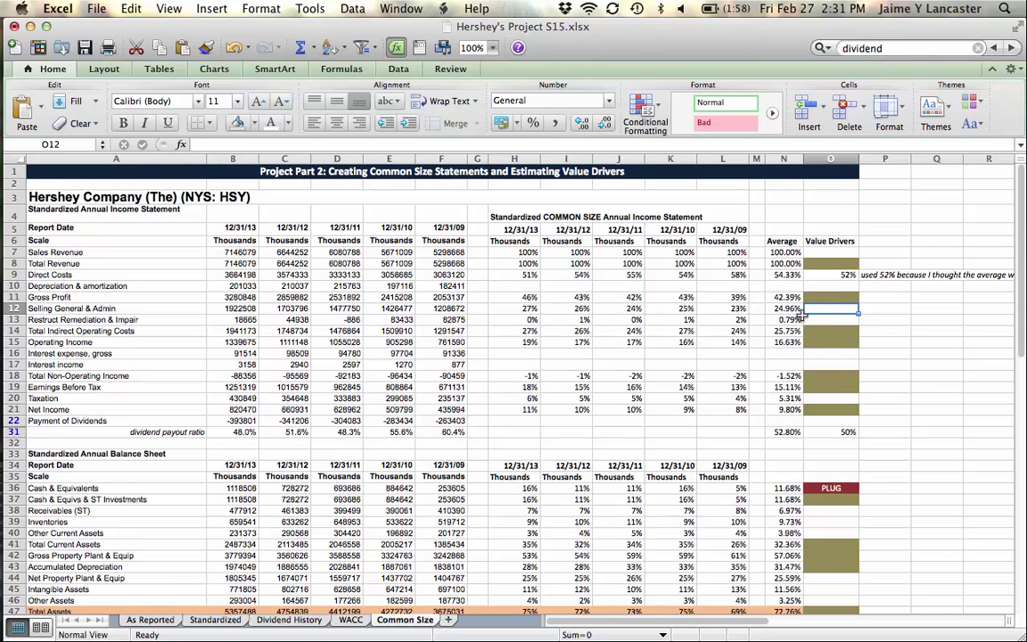
Step: Link the Selling General & Admin (24.96%) and Restruct Remediation & Impair (0.79%) drivers to their column N averages
text(=)
click(788, 309)
key(Return)
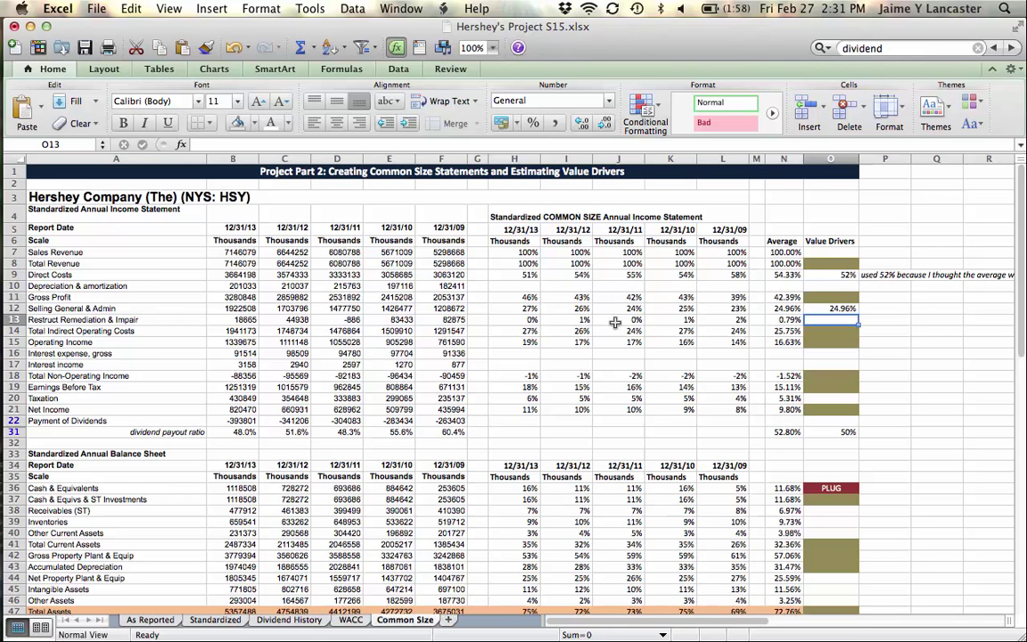
text(=)
click(790, 320)
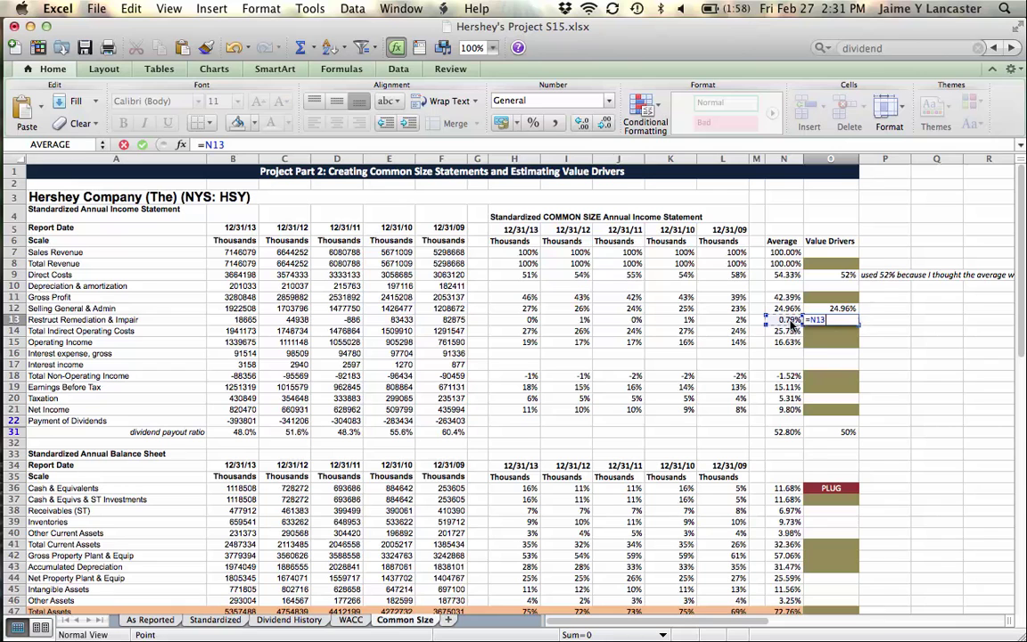
key(Return)
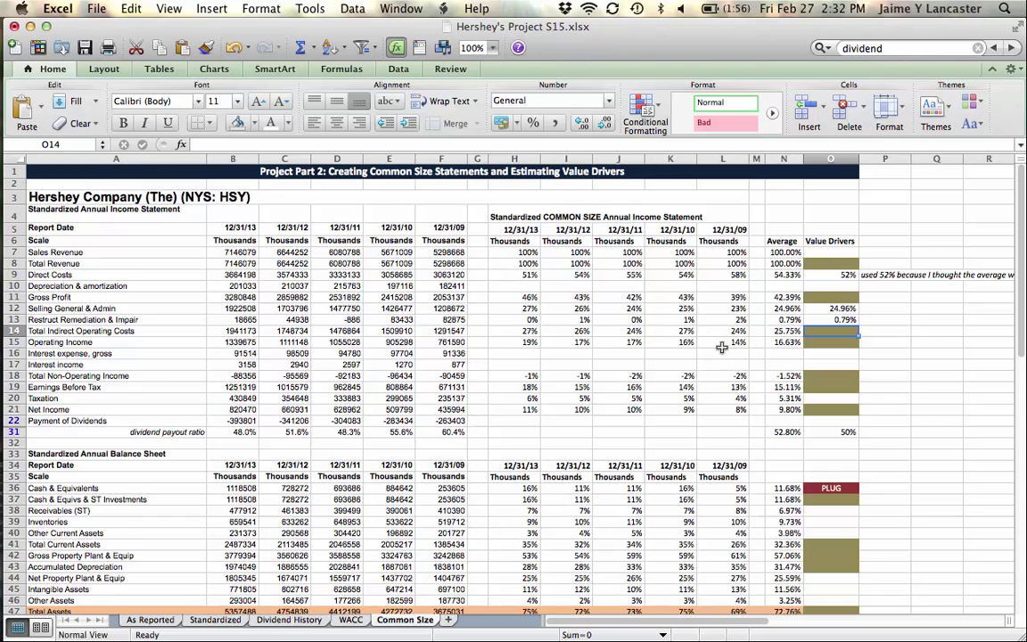
Step: Check the Taxation average formula and Earnings Before Tax yearly figures, then scroll down to the balance sheet
scroll(721, 346, down, 1)
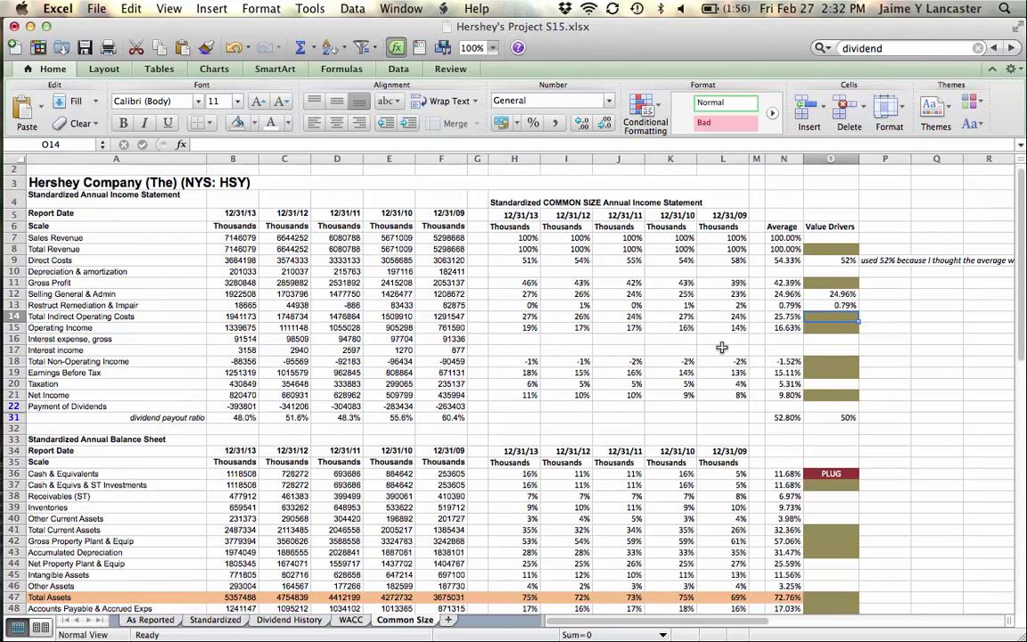
click(825, 383)
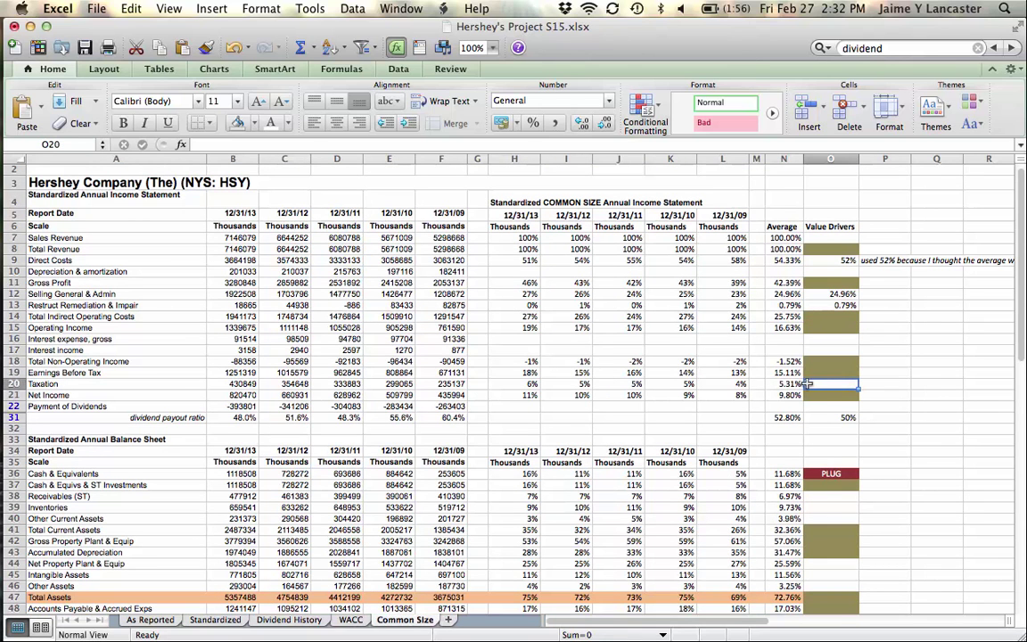
click(776, 385)
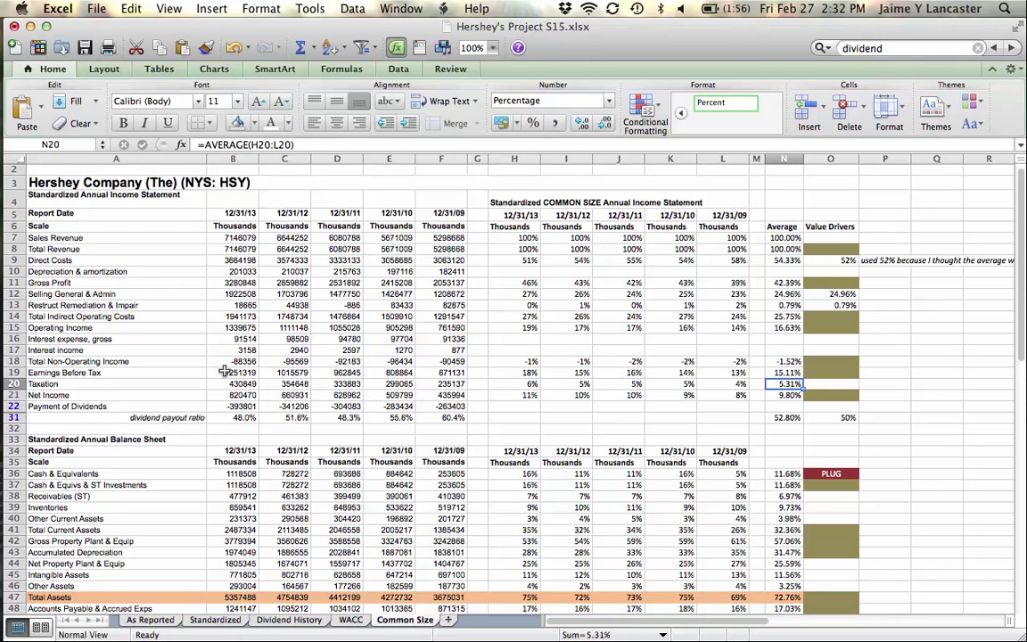
drag(233, 372, 429, 372)
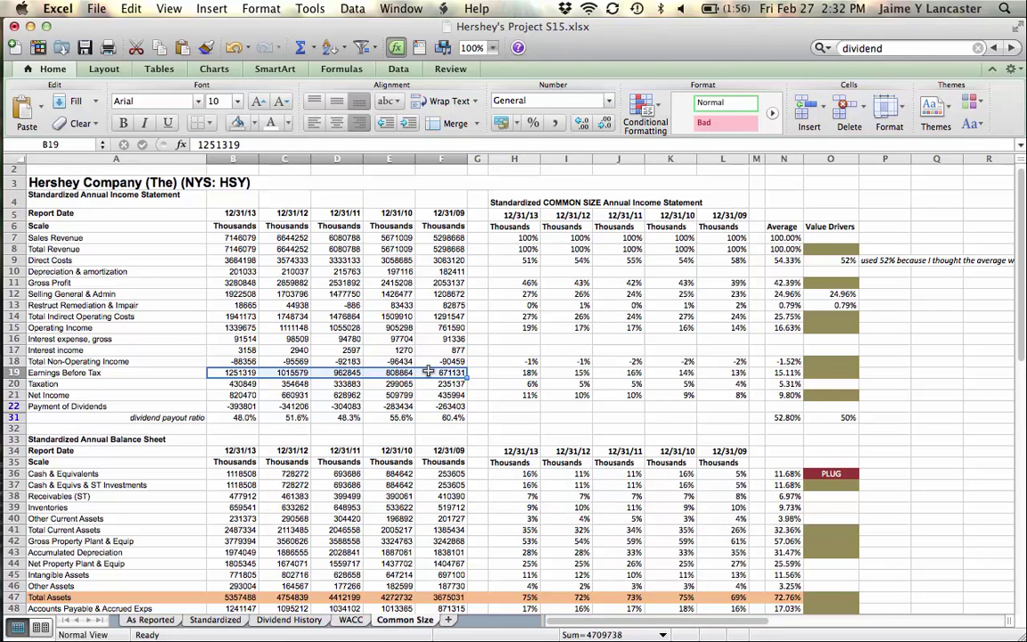
click(920, 430)
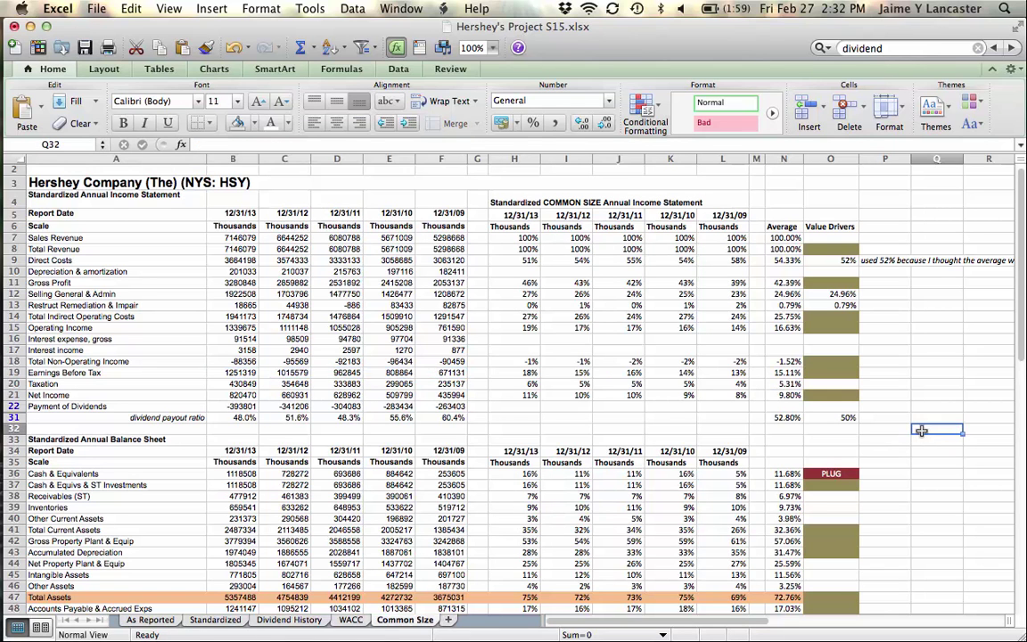
scroll(920, 430, down, 2)
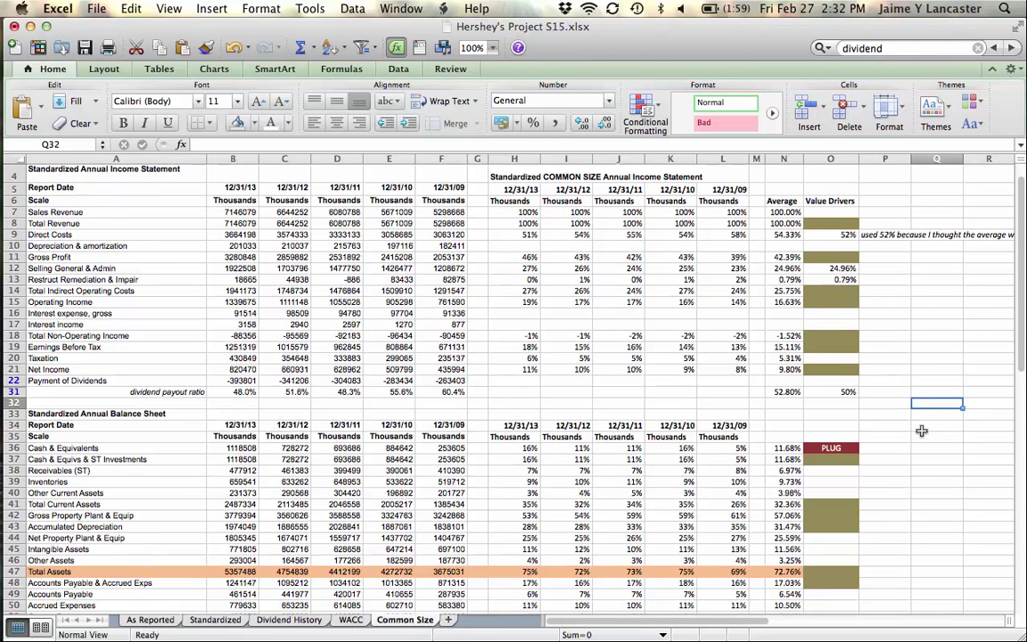
scroll(921, 431, up, 1)
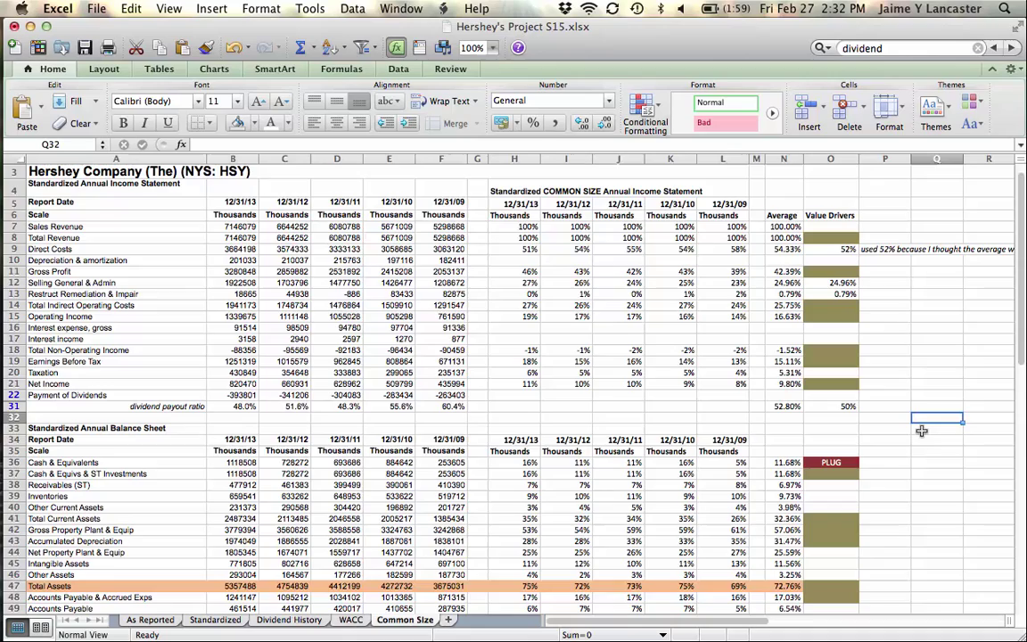
scroll(920, 431, down, 4)
scroll(920, 431, down, 12)
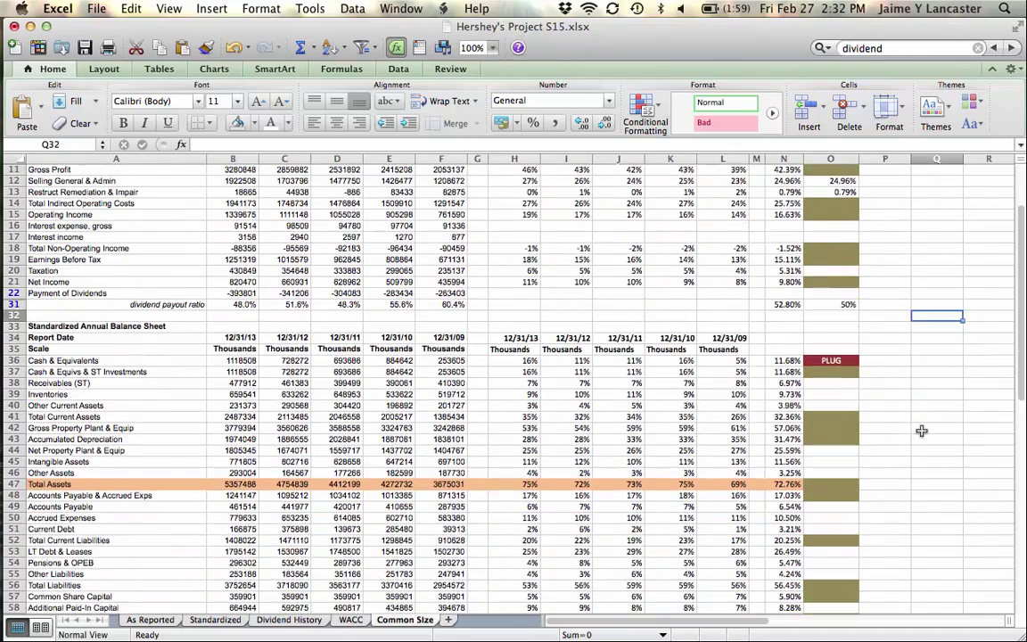
scroll(921, 431, down, 1)
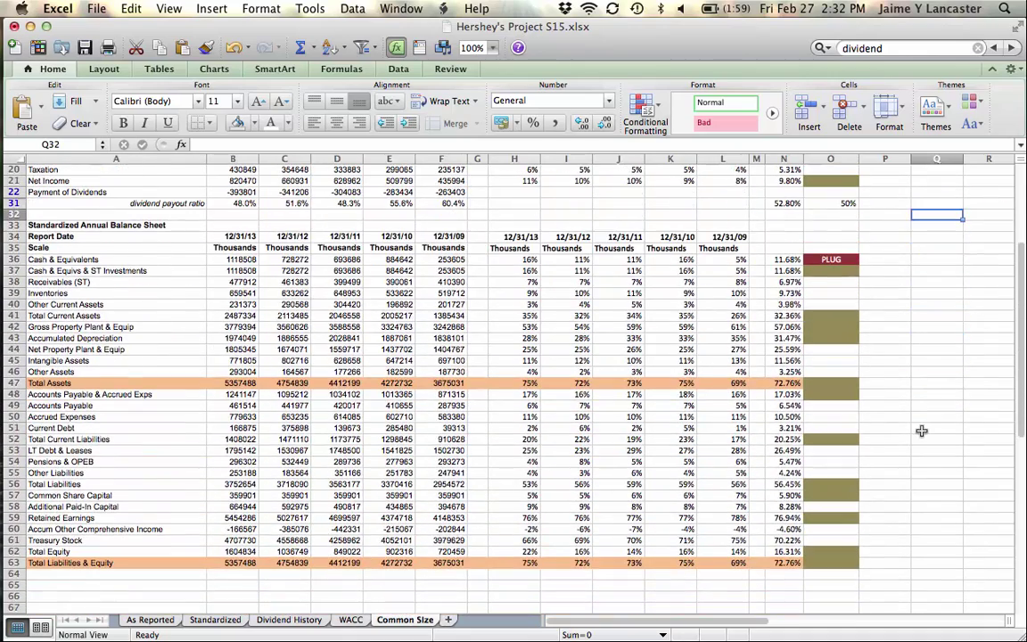
Step: Link the Receivables (6.97%), Inventories (9.73%) and Other Current Assets drivers to their averages
click(840, 283)
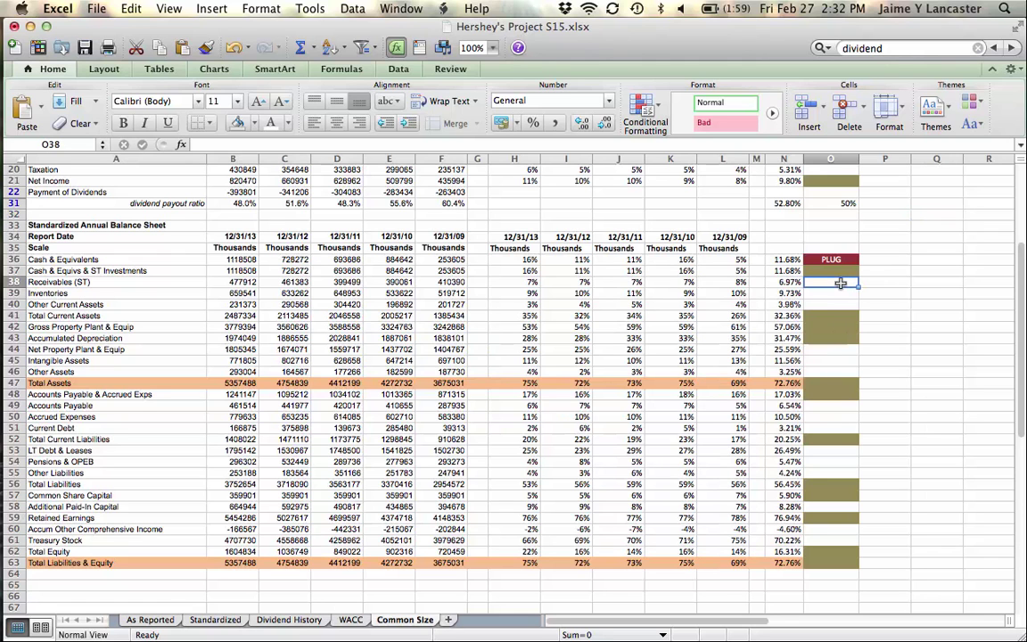
text(=)
click(789, 282)
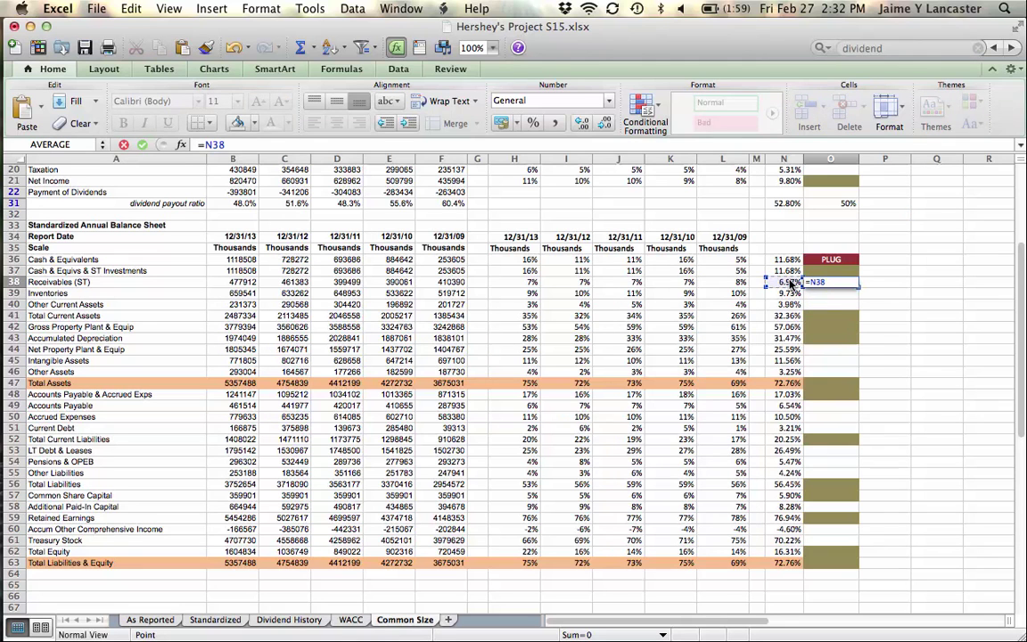
key(Return)
text(=)
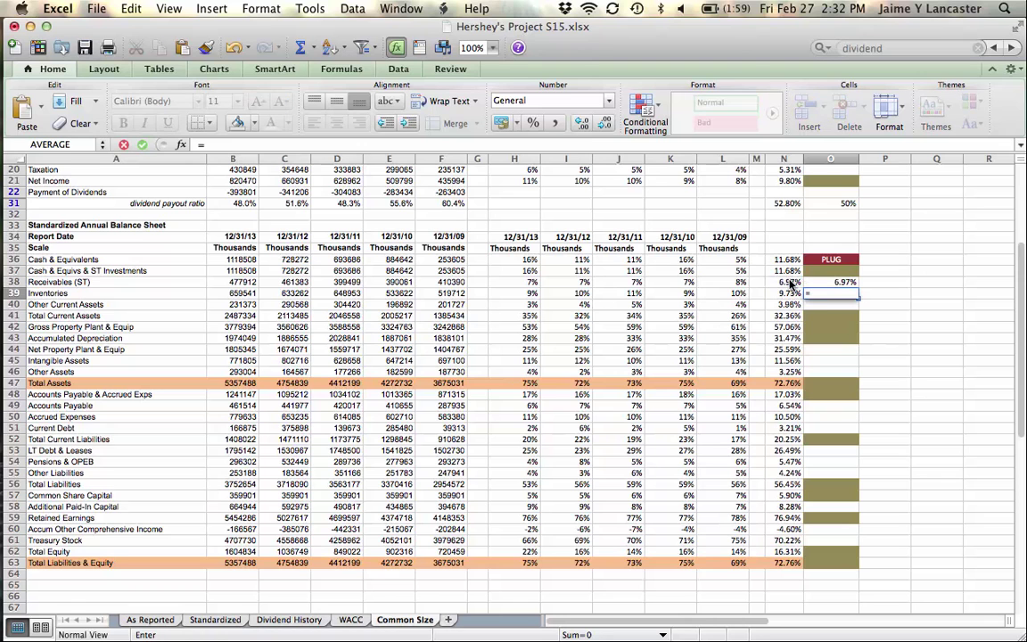
click(788, 294)
key(Return)
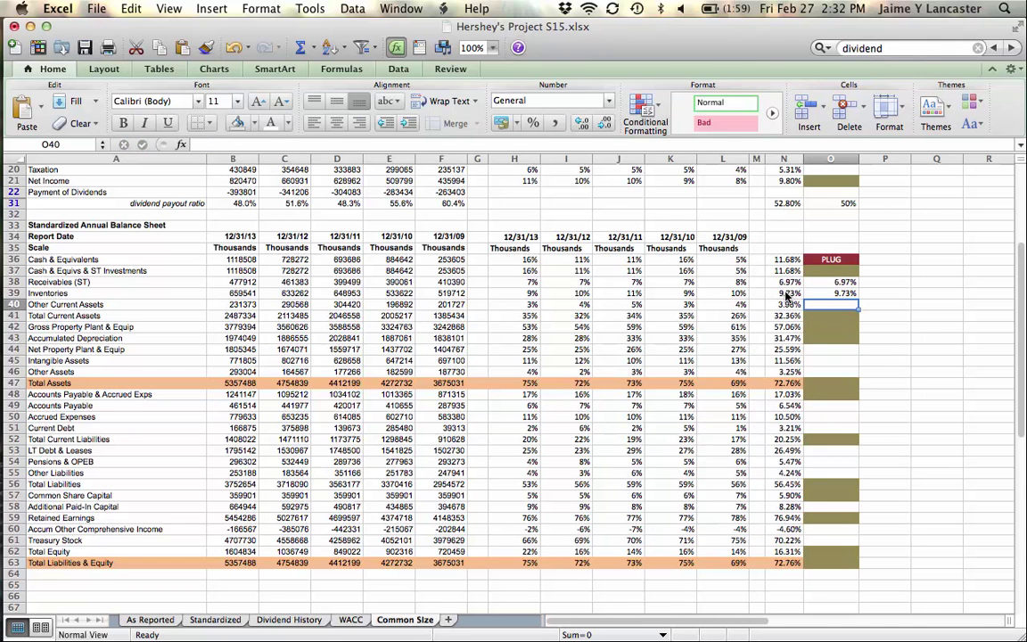
text(=)
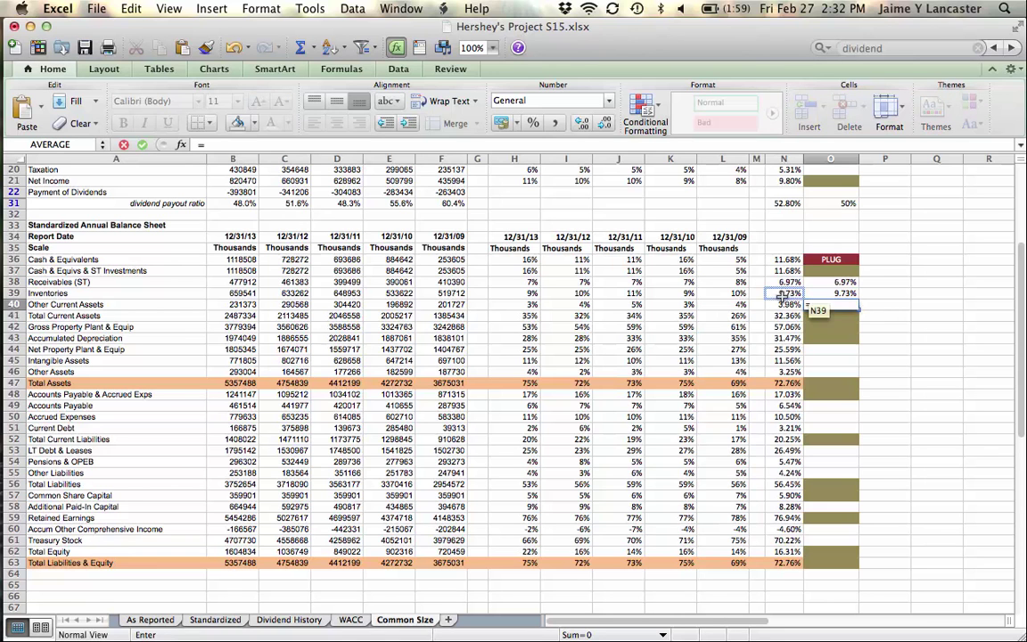
click(781, 305)
key(Return)
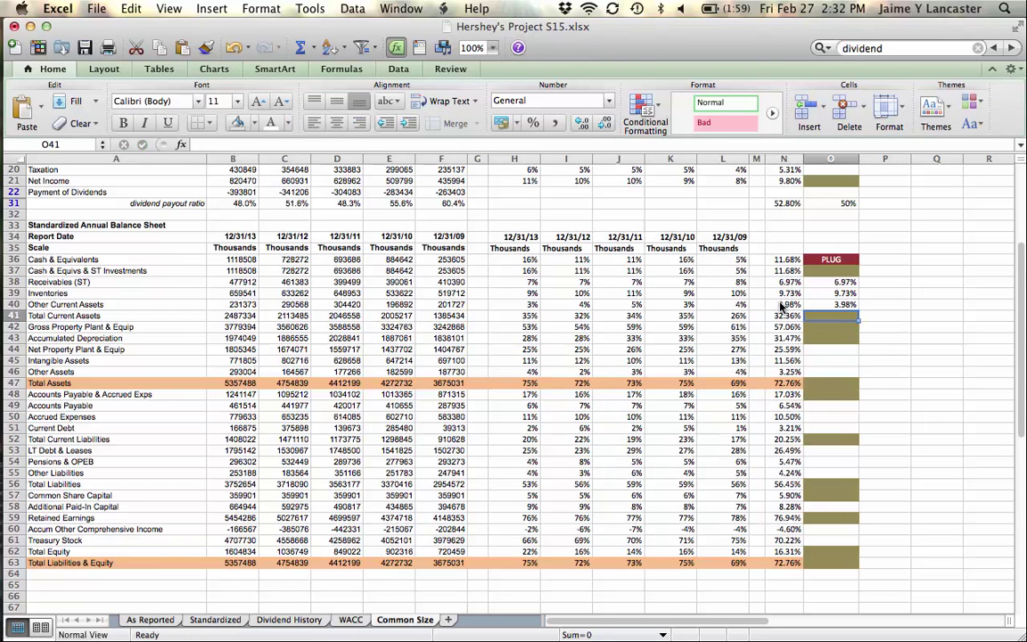
Step: Link Net Property Plant & Equip (25.59%), Intangible Assets (11.56%) and Other Assets (3.25%) drivers to averages
click(785, 293)
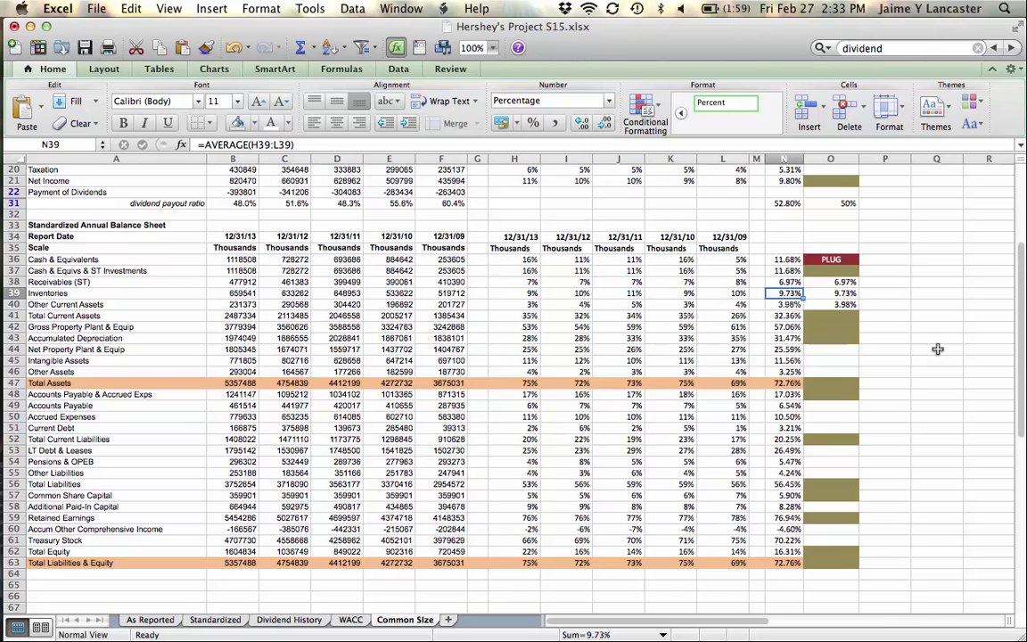
key(Down)
key(Down)
key(Down)
key(Down)
key(Down)
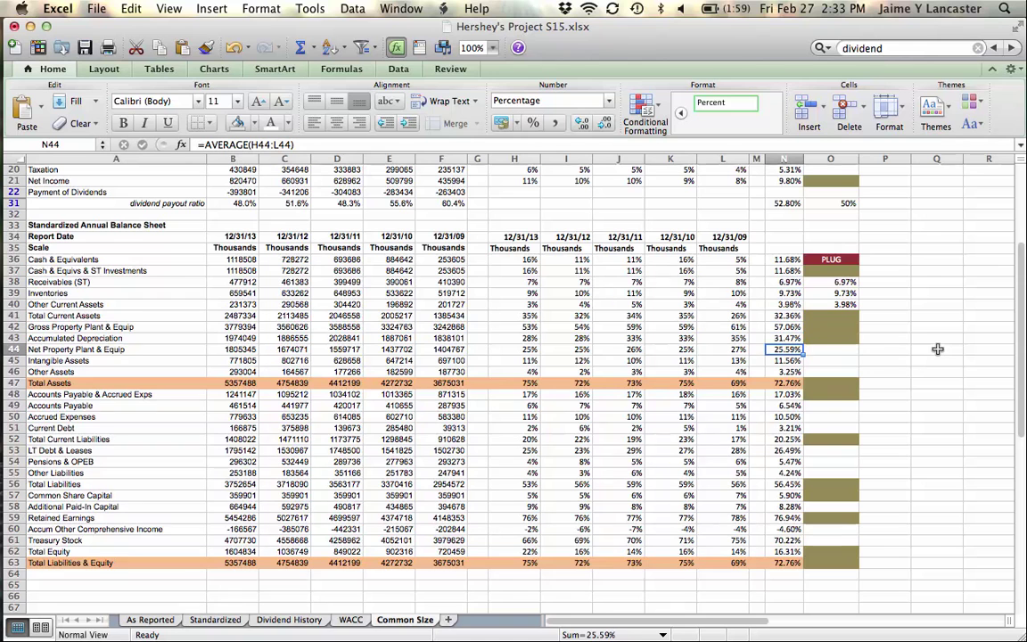
click(827, 349)
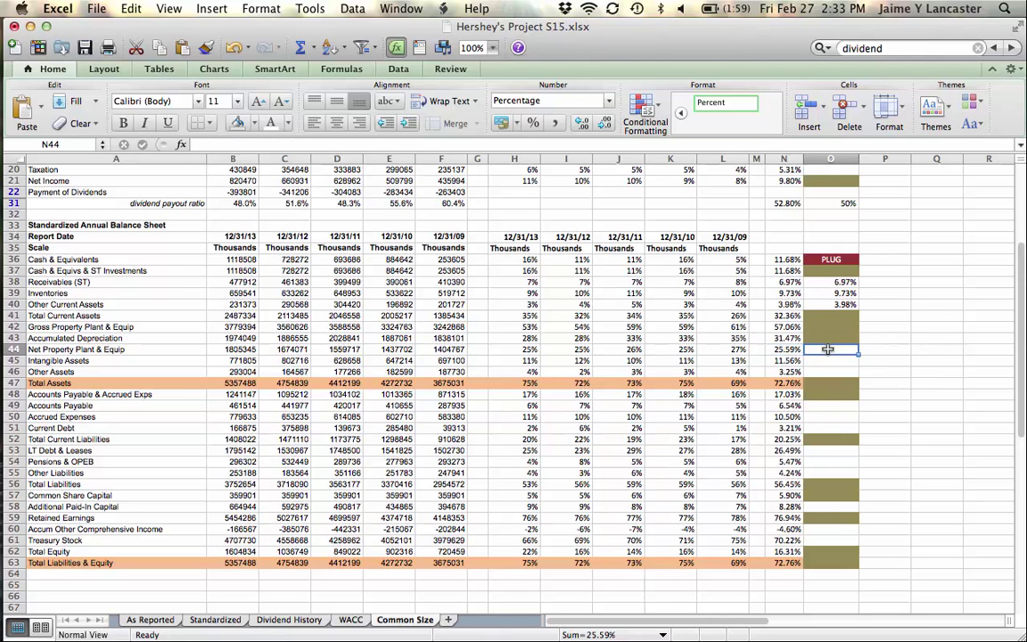
text(=)
click(788, 350)
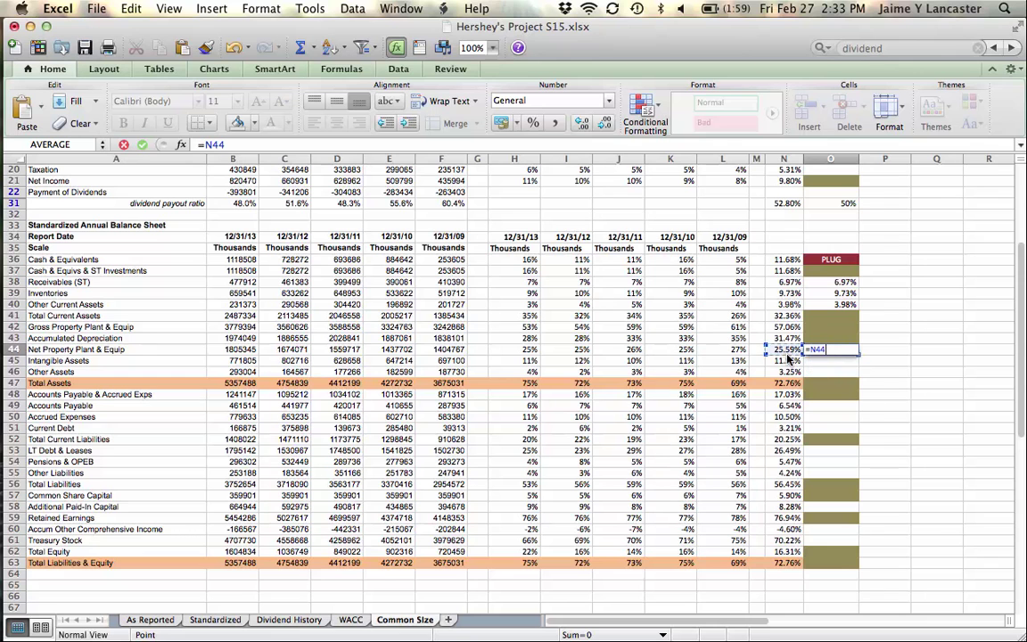
key(Return)
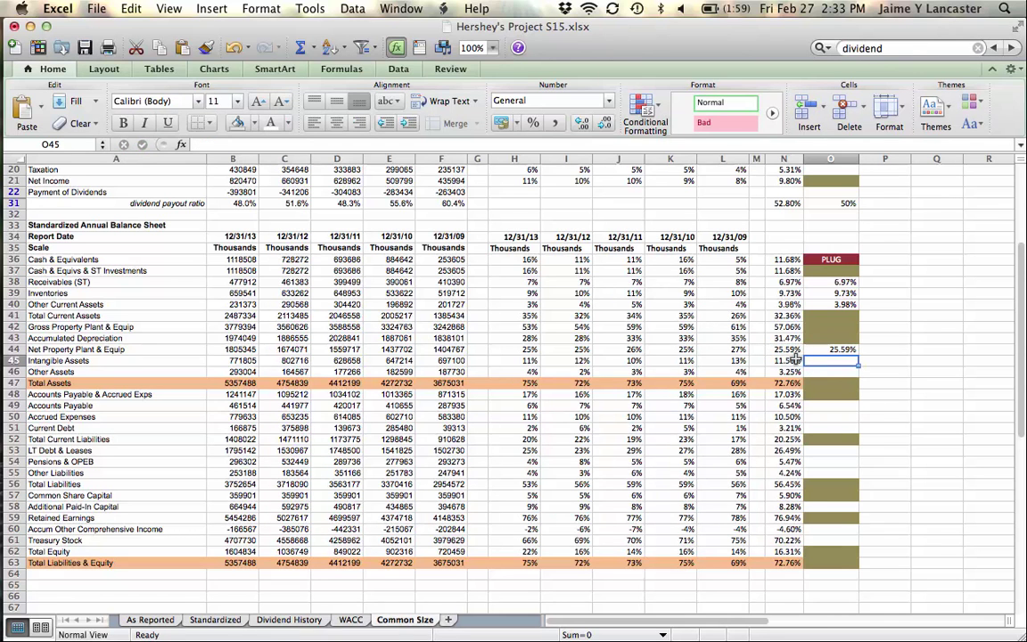
text(=)
click(788, 360)
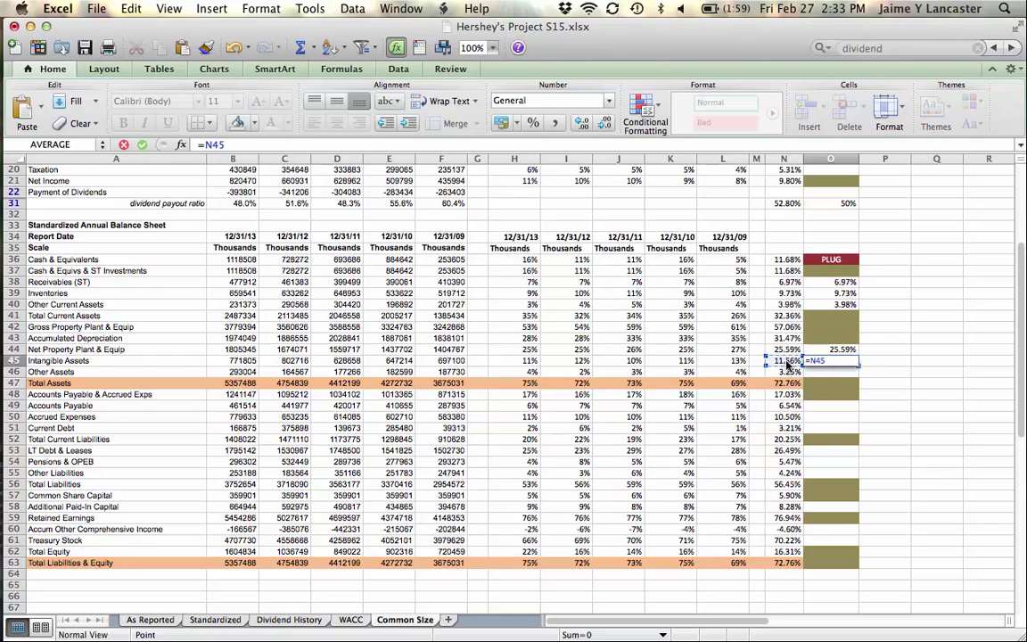
key(Return)
text(=)
click(785, 370)
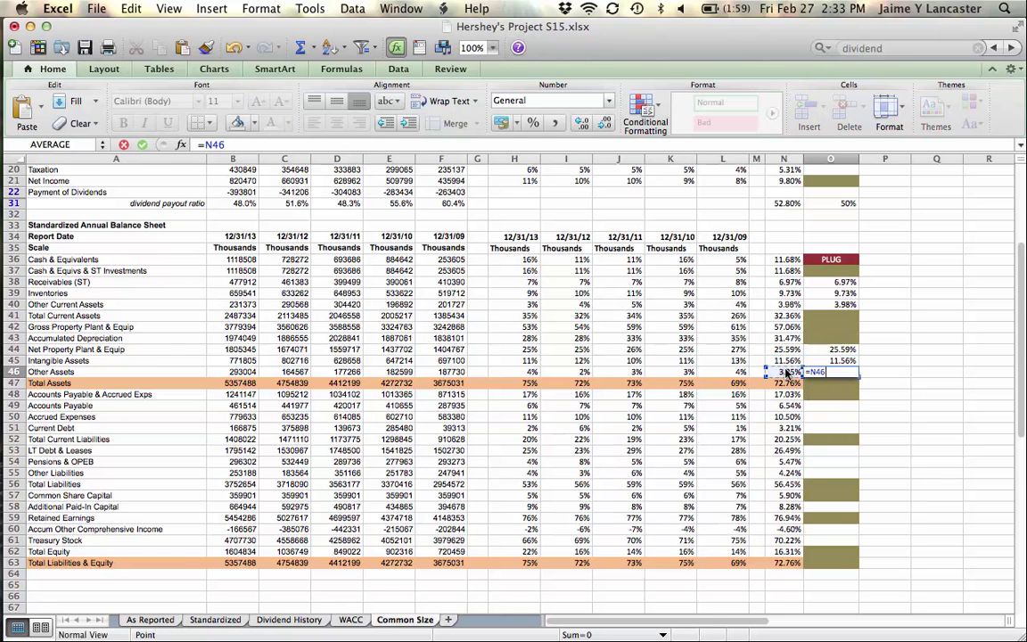
key(Return)
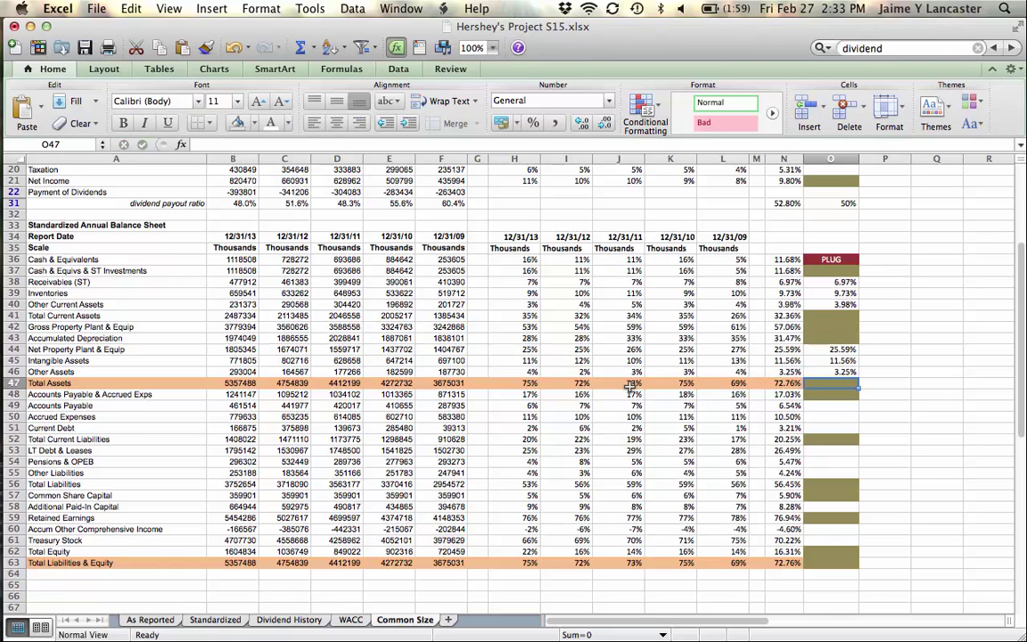
Step: Link the Accounts Payable (6.54%), Accrued Expenses (10.50%) and Current Debt (3.21%) drivers to their averages
click(816, 406)
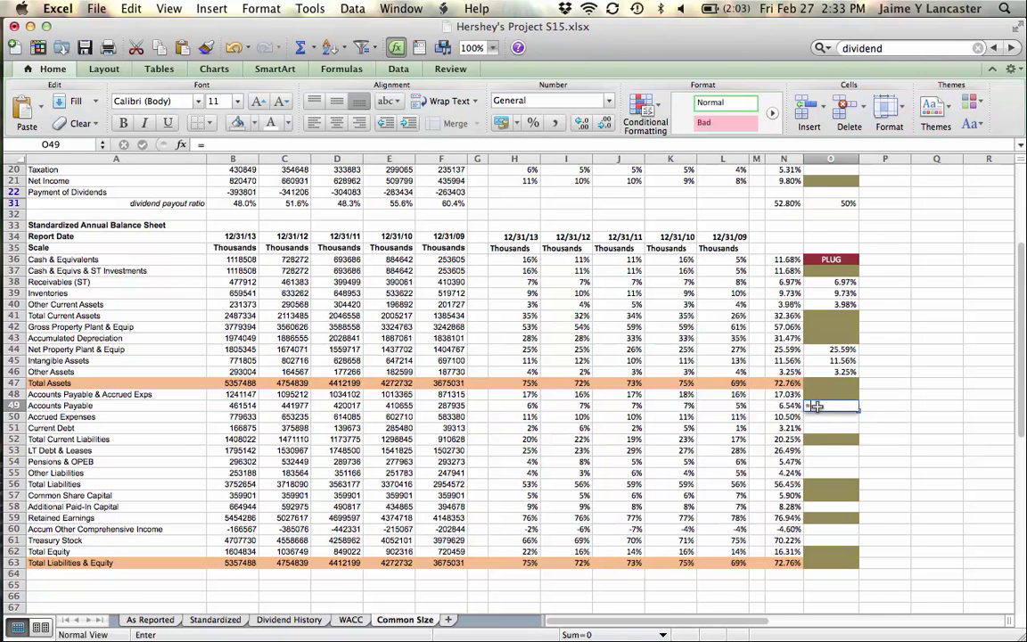
text(=)
click(790, 407)
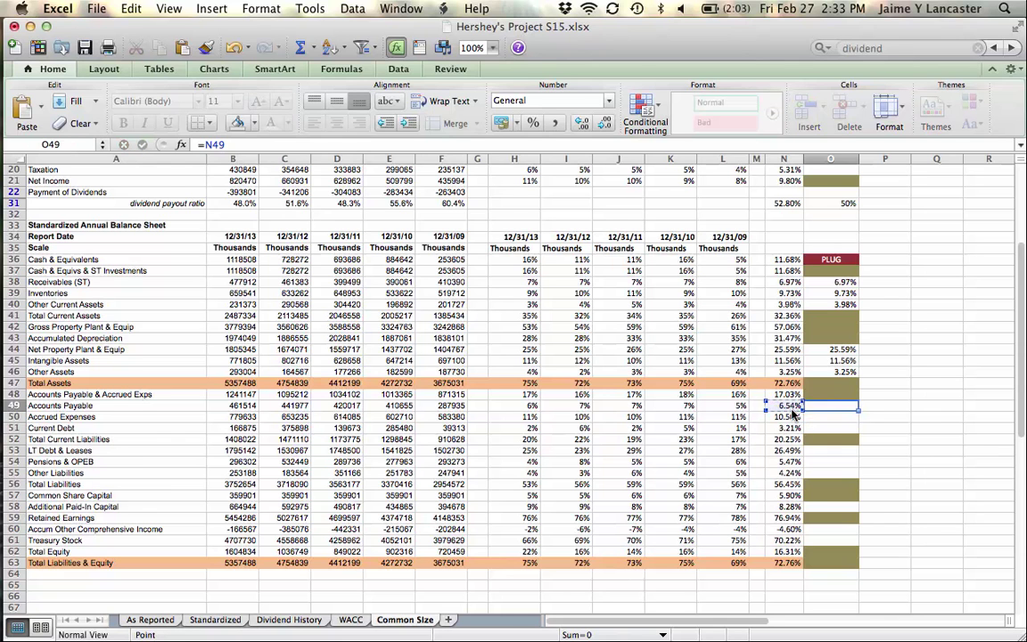
key(Return)
text(=)
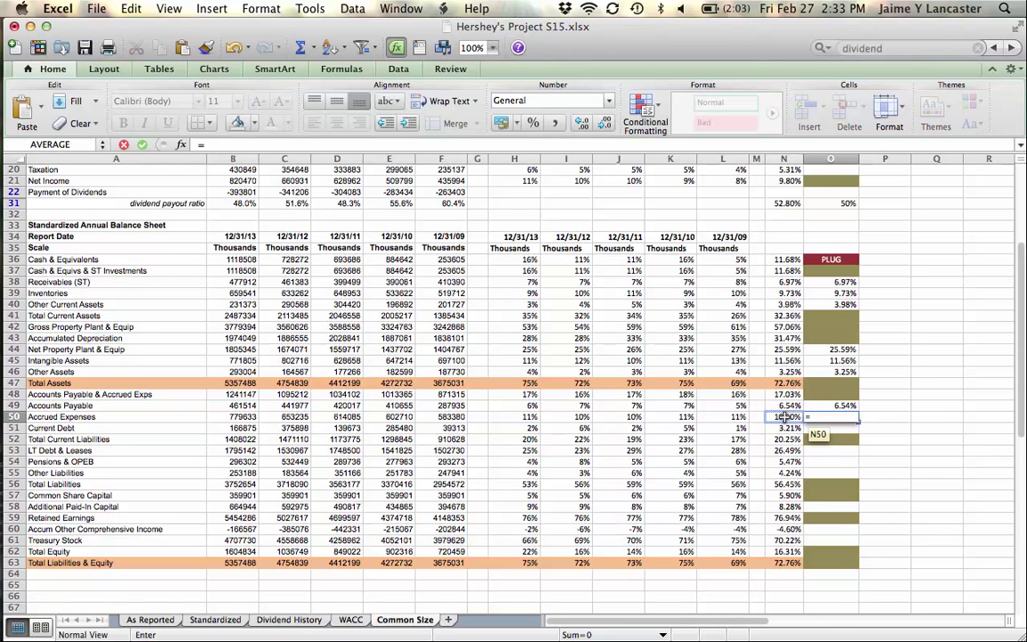
click(786, 415)
key(Return)
text(=)
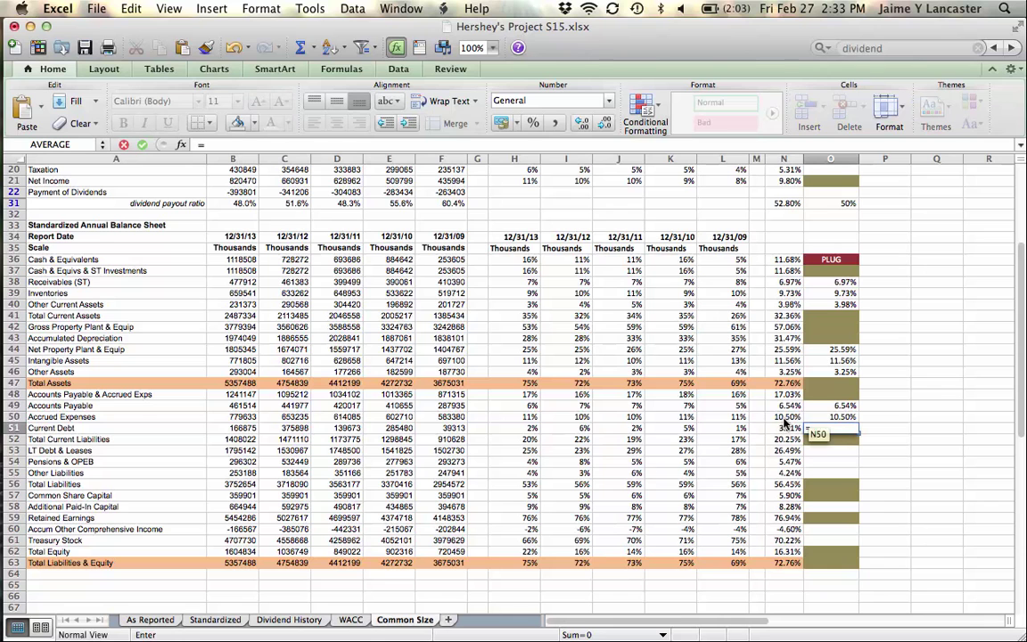
click(783, 428)
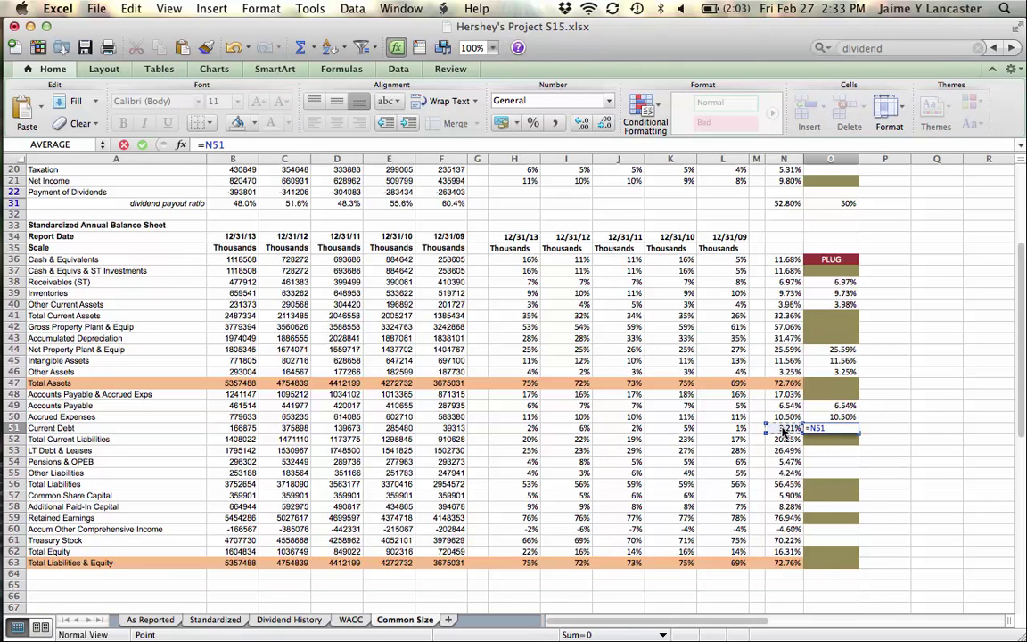
key(Return)
key(Return)
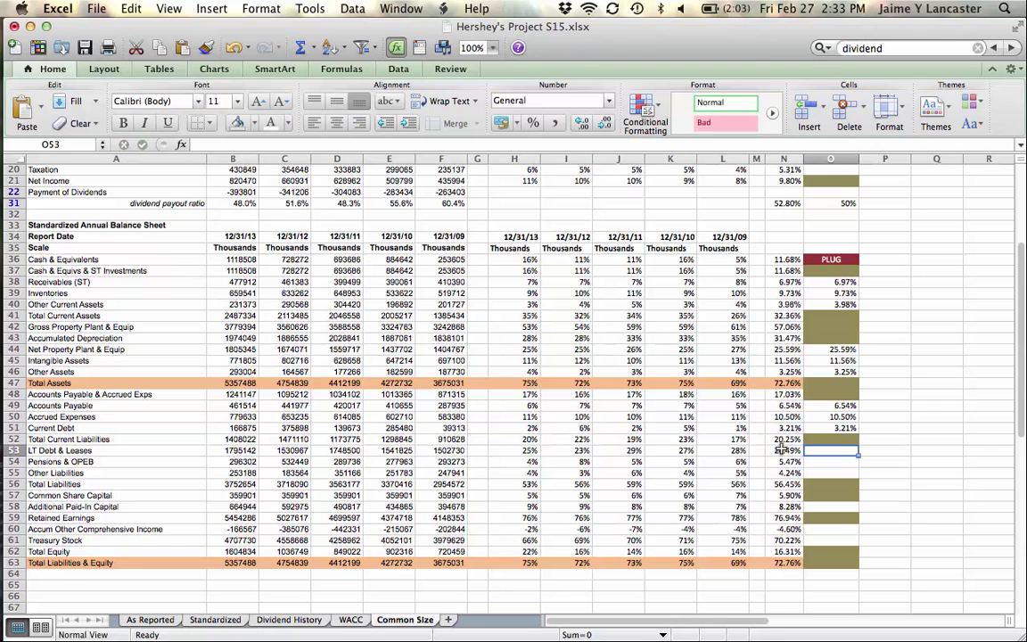
Step: Set O53 to =N53 and color it black so LT Debt & Leases shows 26.49%
text(=)
click(782, 451)
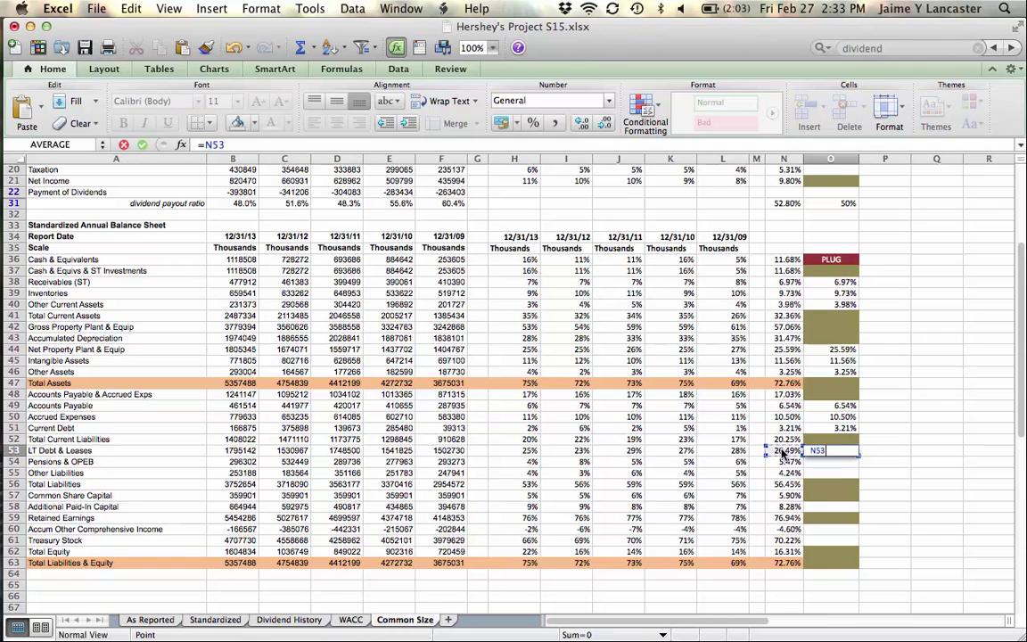
key(Return)
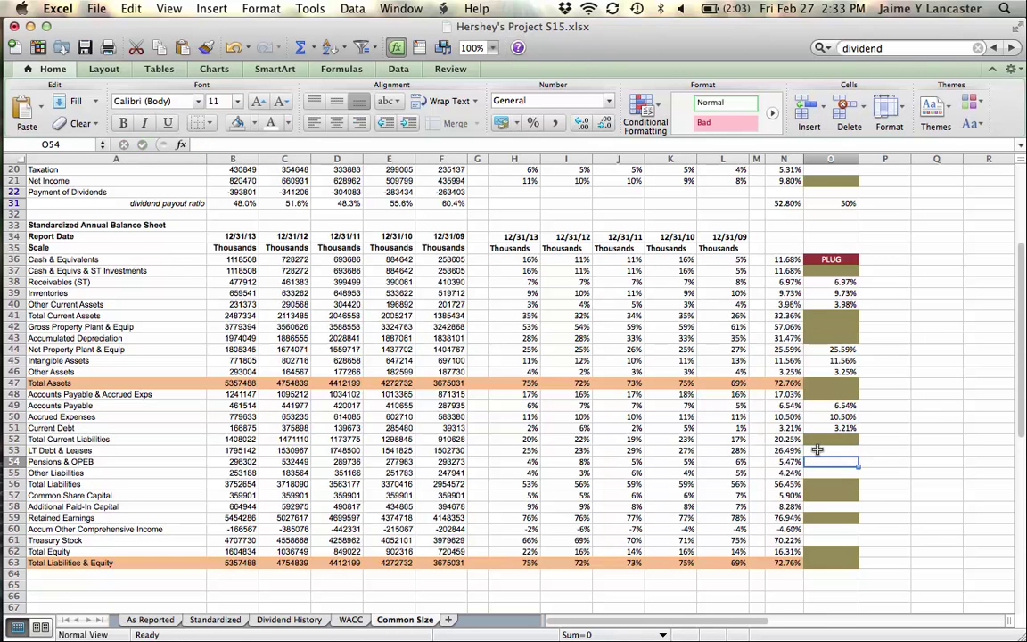
click(816, 450)
text(=)
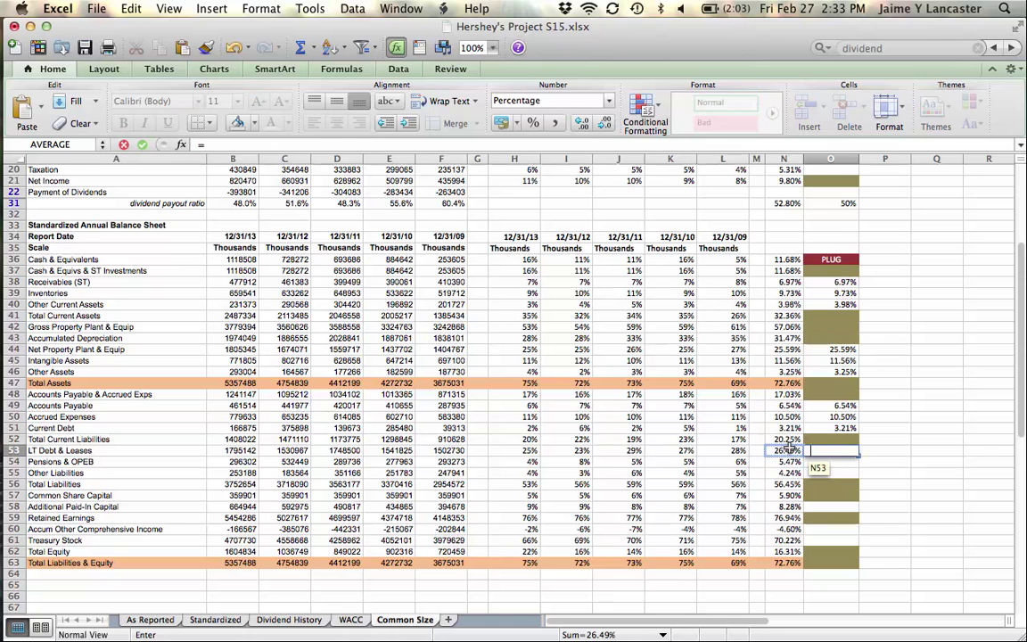
click(789, 452)
key(Return)
key(Up)
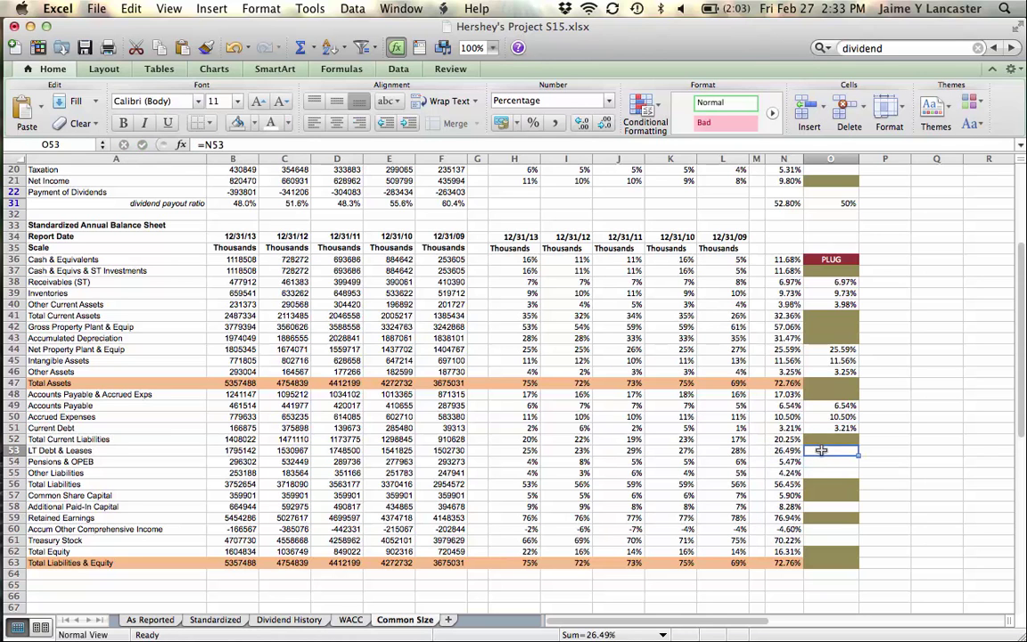
click(287, 123)
click(280, 139)
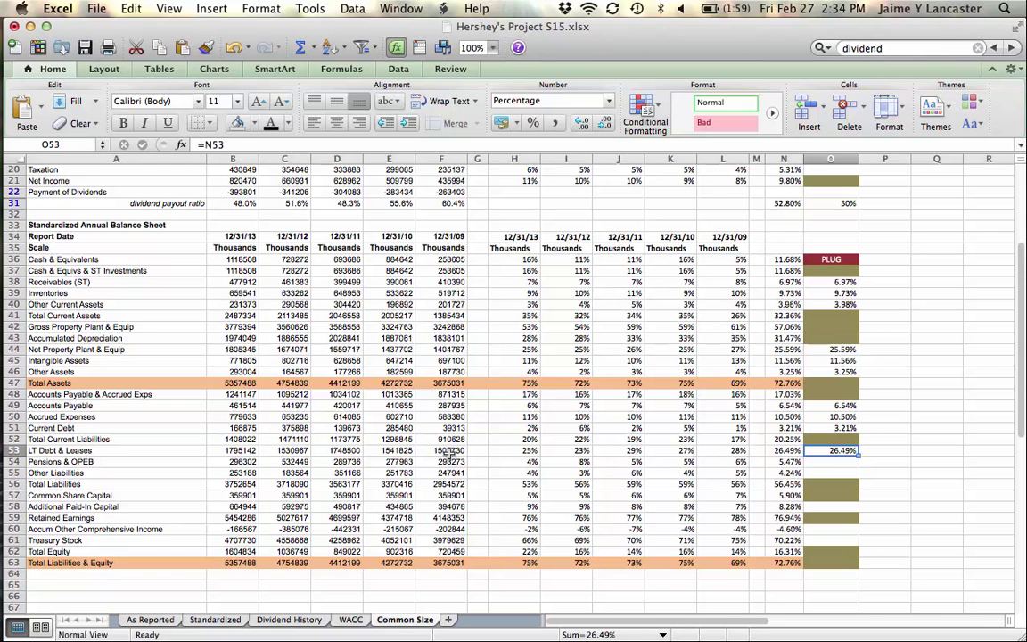
click(441, 450)
click(243, 450)
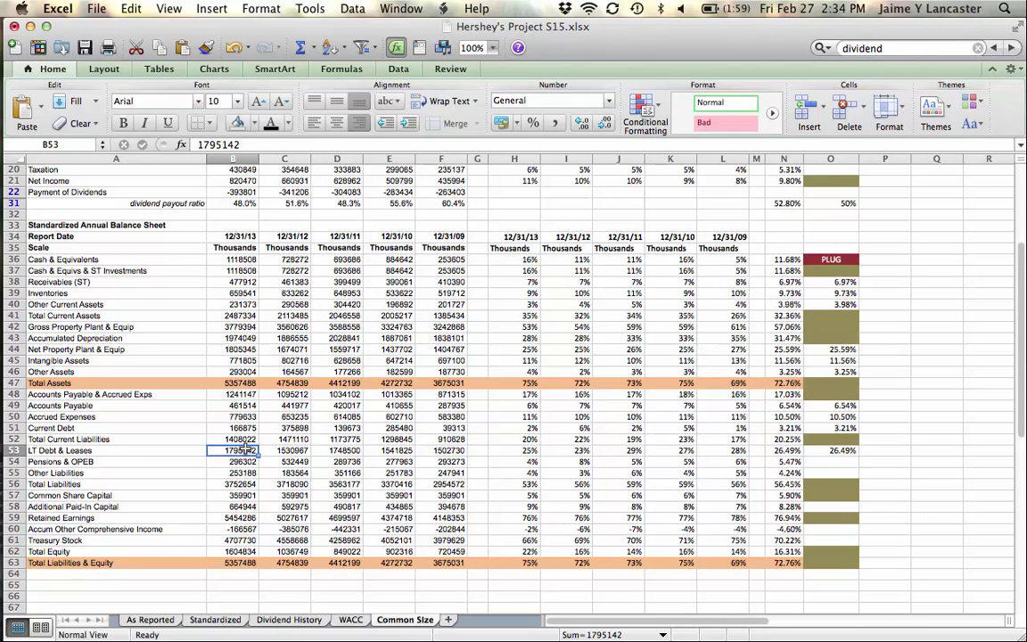
Step: Link the Pensions & OPEB (5.47%) and Other Liabilities (4.24%) drivers to N54 and N55
click(817, 459)
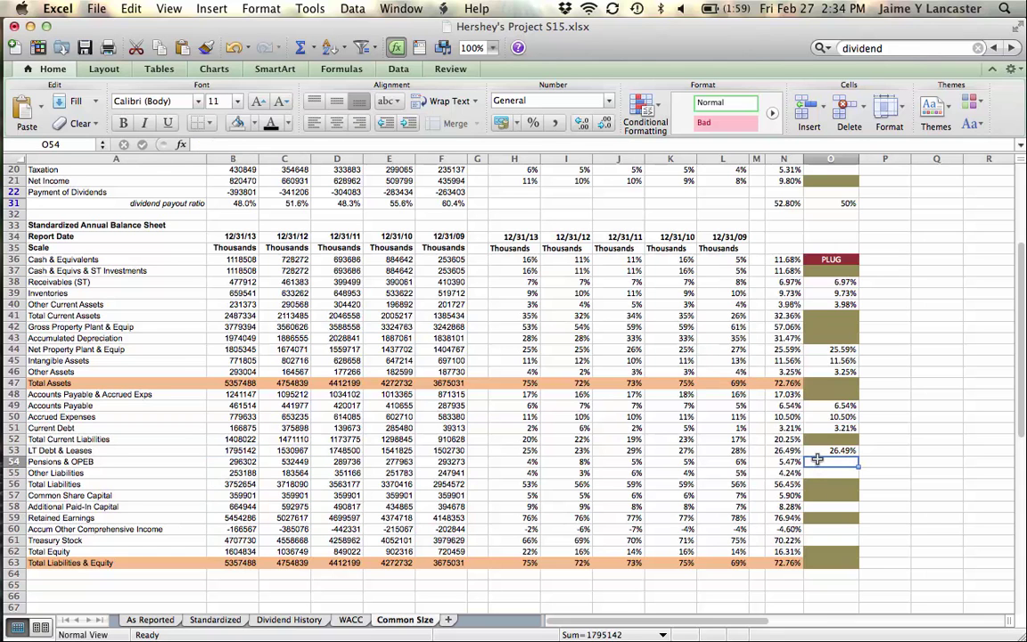
text(=)
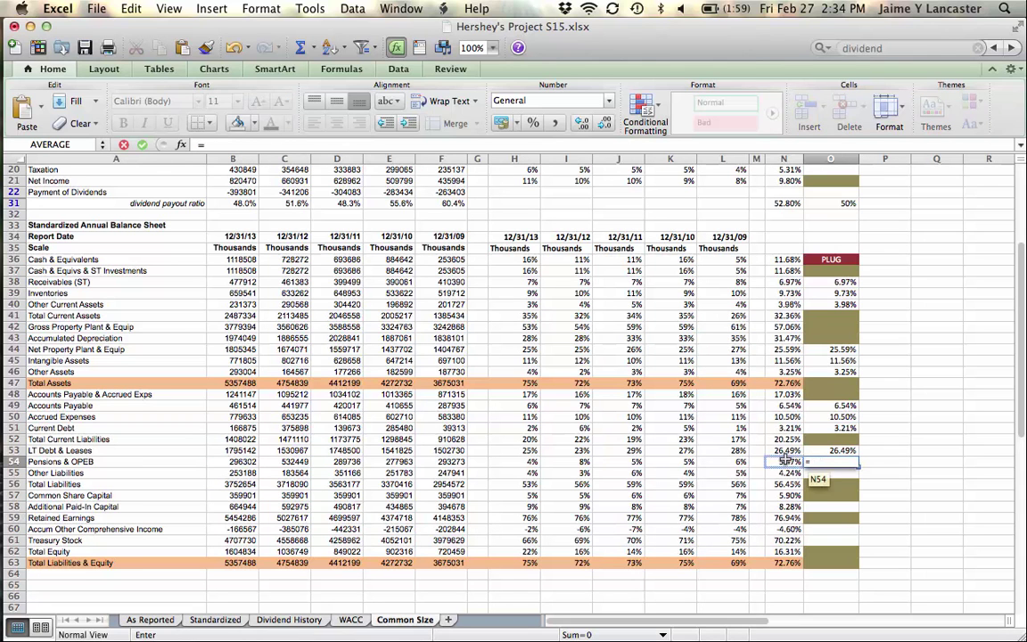
click(786, 461)
key(Return)
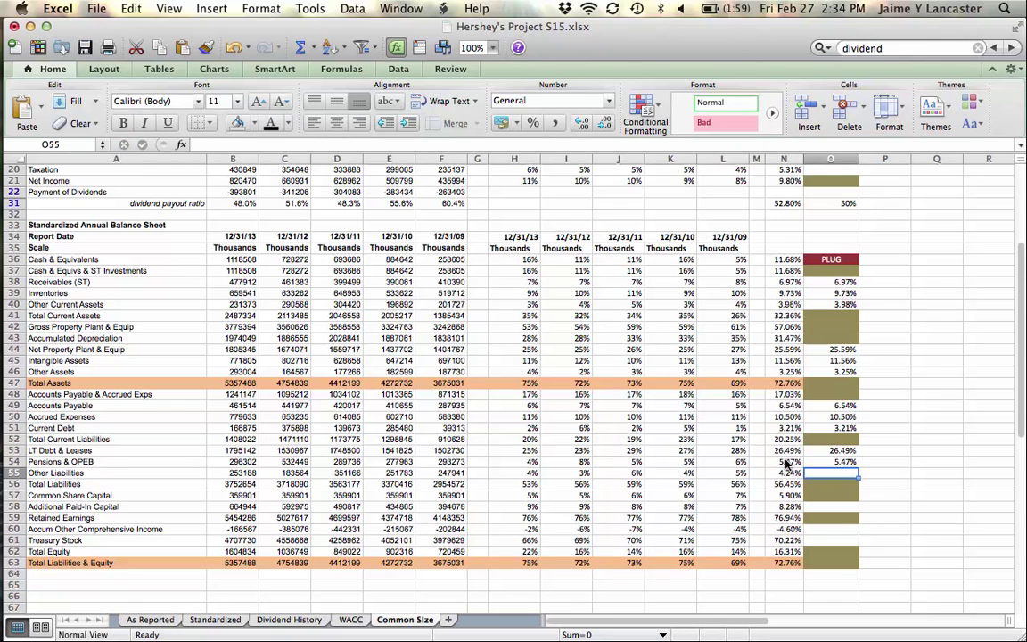
text(=)
click(784, 472)
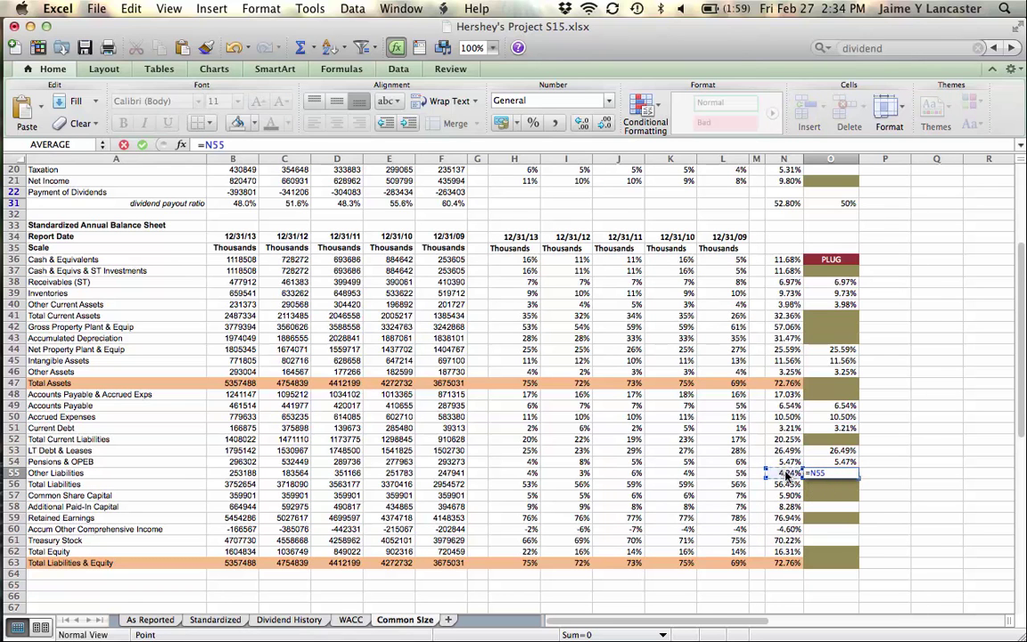
key(Return)
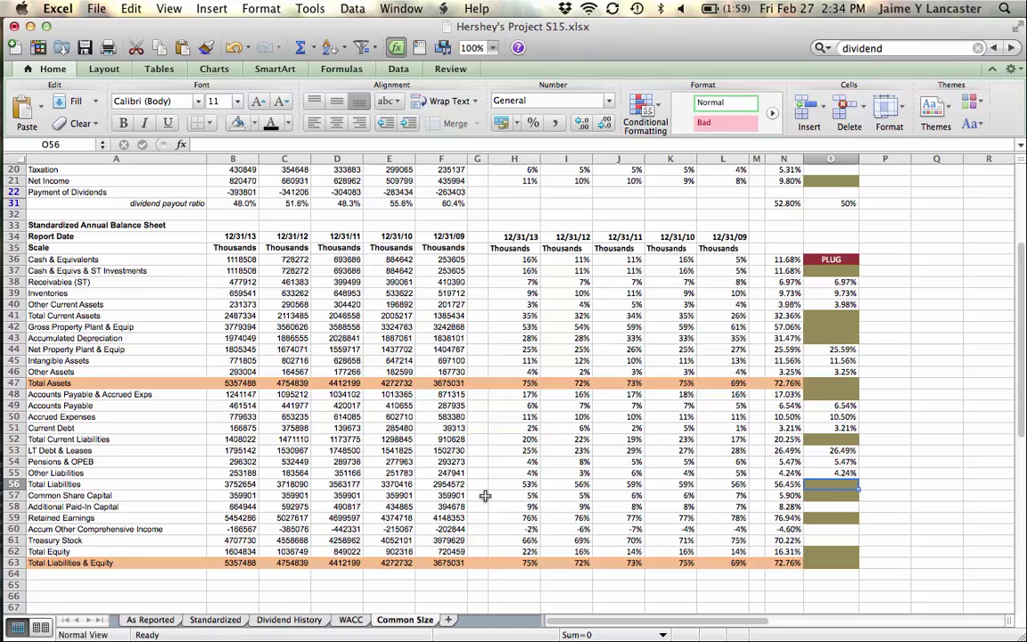
Step: Link Paid-In Capital (8.28%), AOCI (-4.60%) and Treasury Stock (70.22%) drivers to N58, N60 and N61
key(Down)
key(Down)
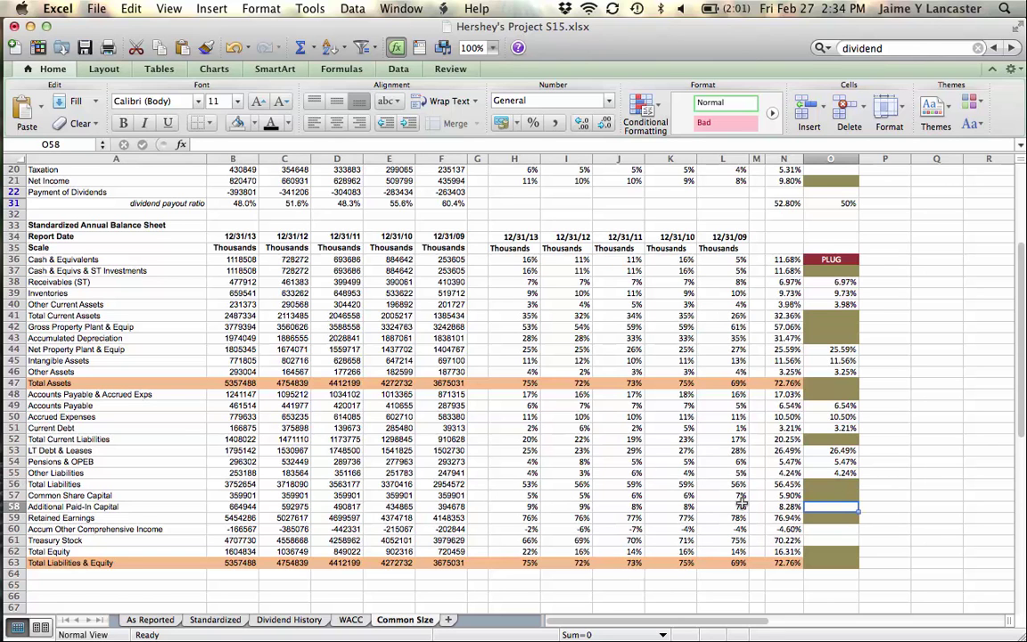
text(=)
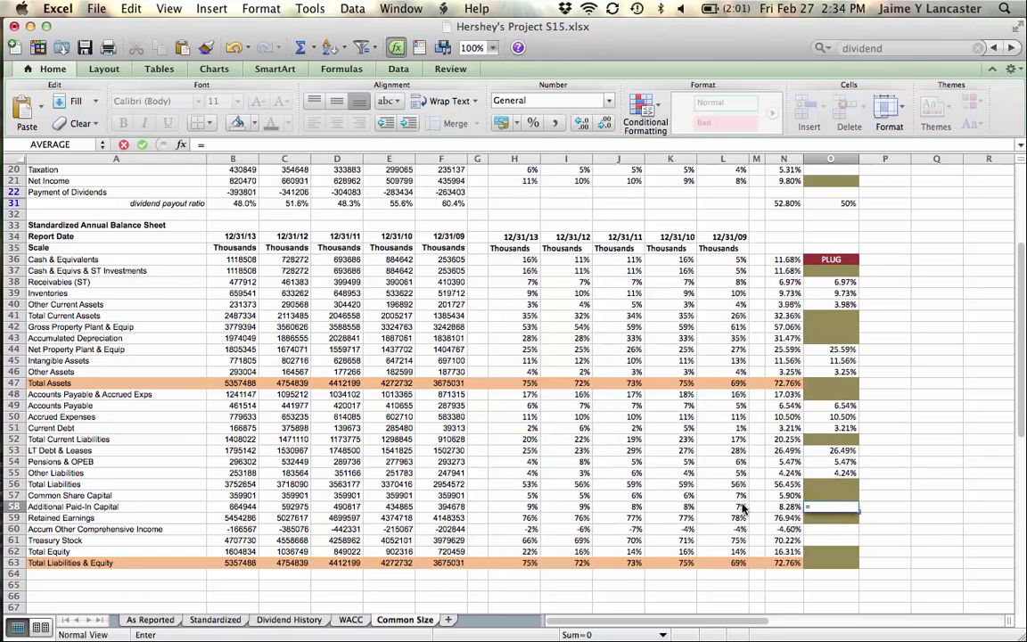
click(781, 506)
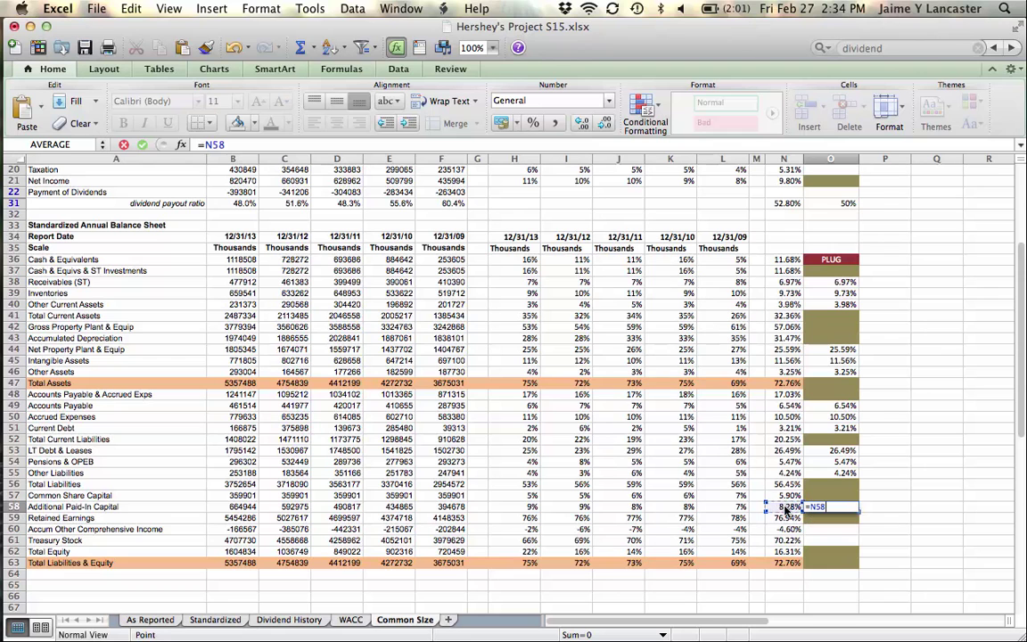
key(Return)
key(Down)
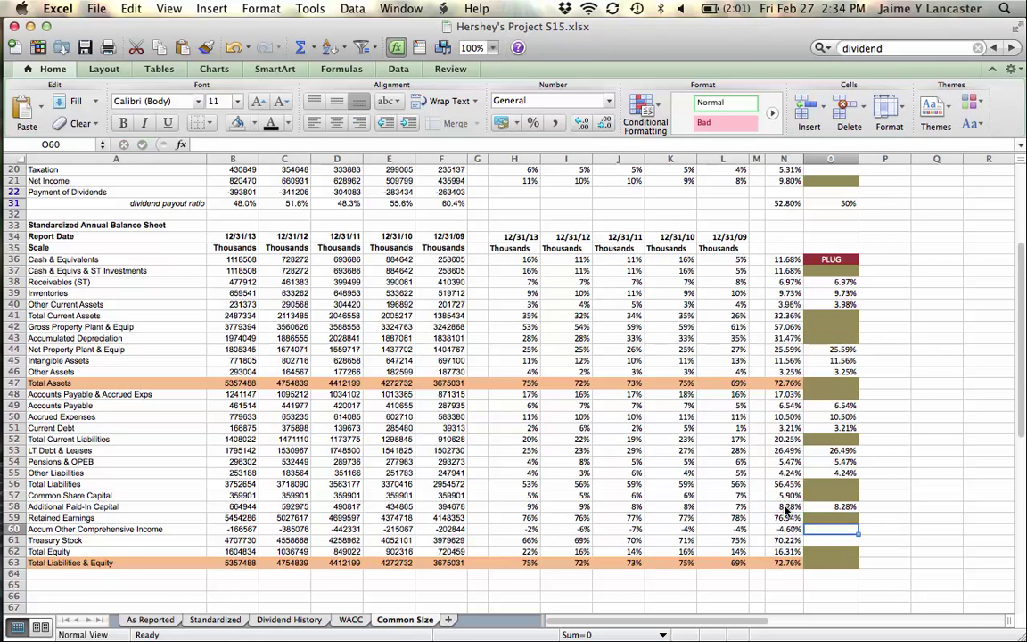
text(=)
click(785, 529)
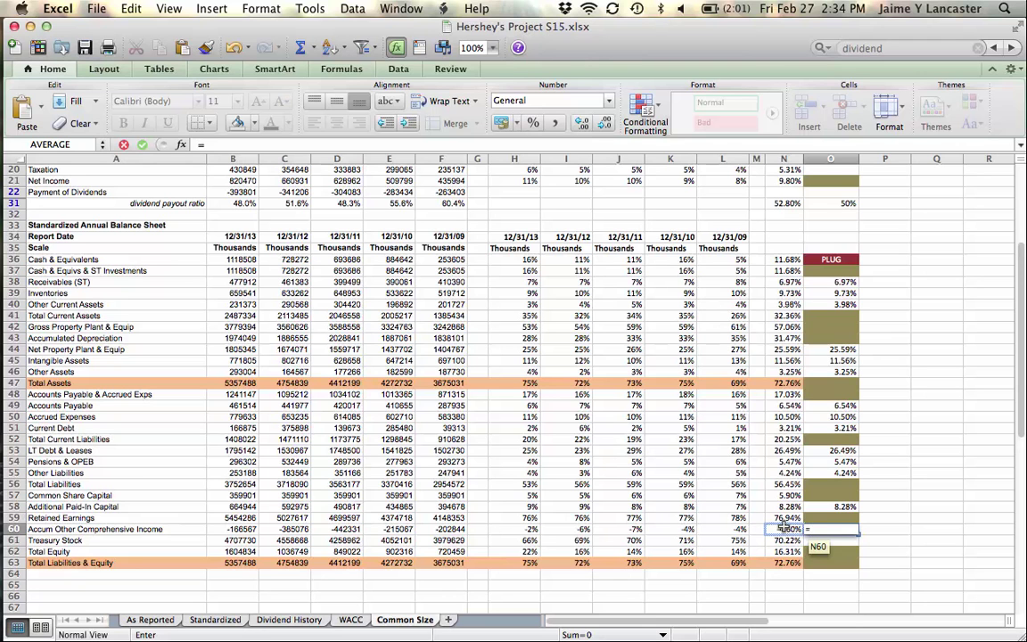
key(Return)
text(=)
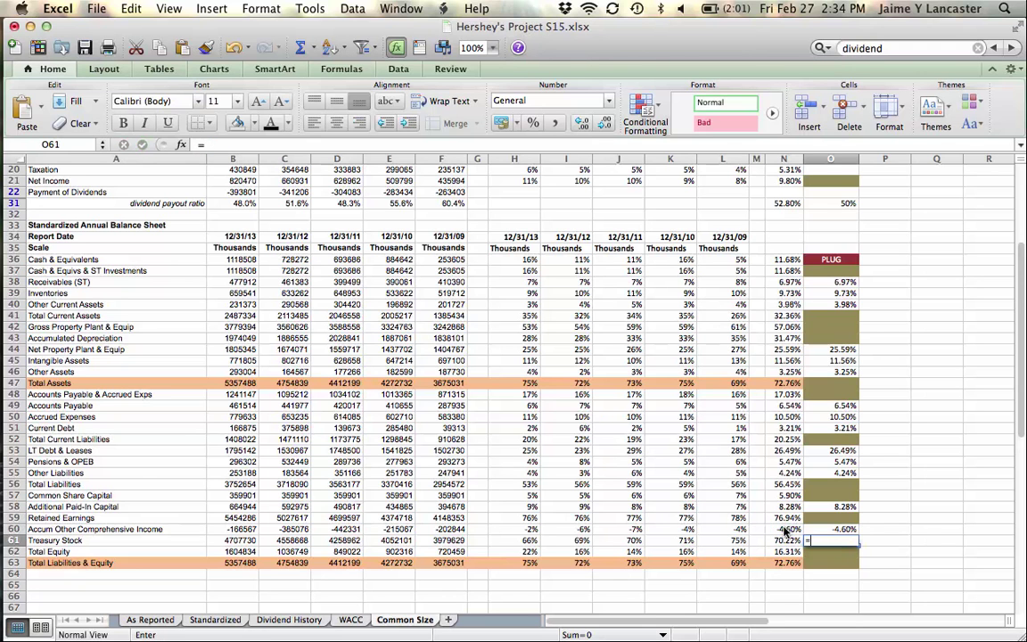
click(782, 540)
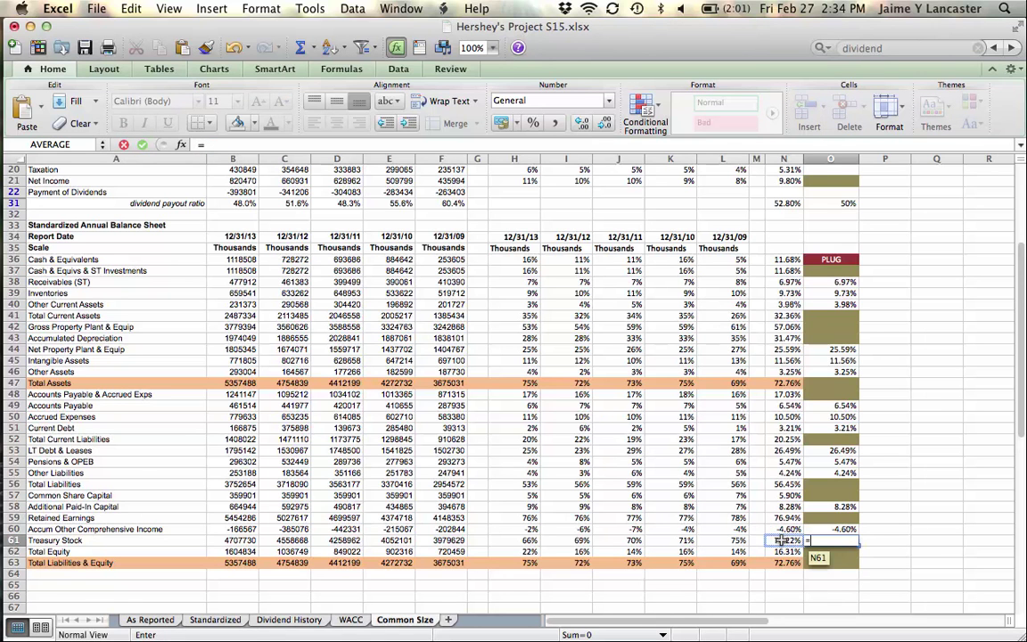
click(782, 530)
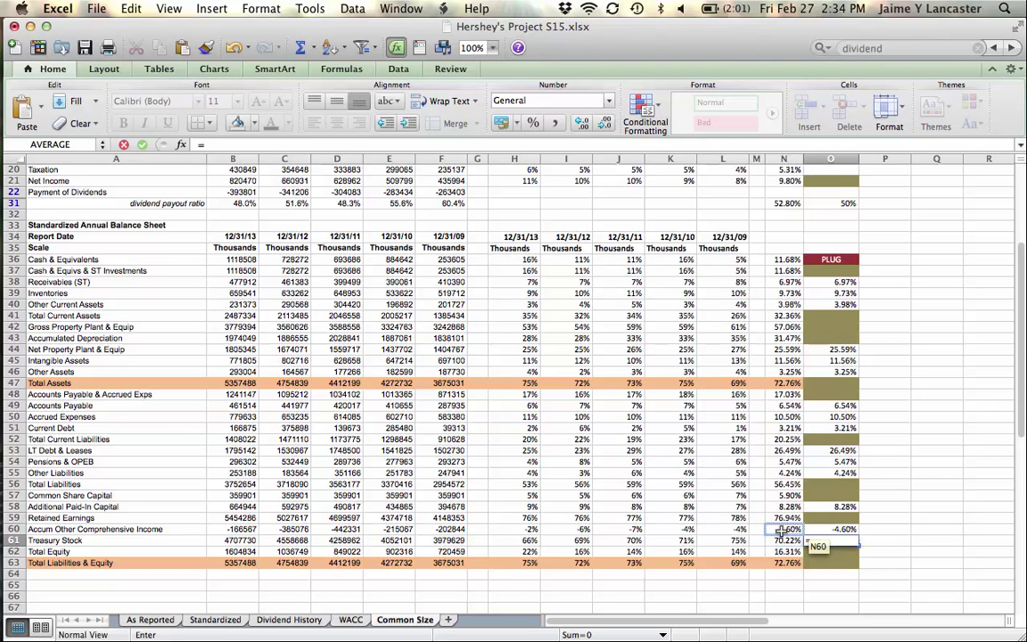
click(781, 540)
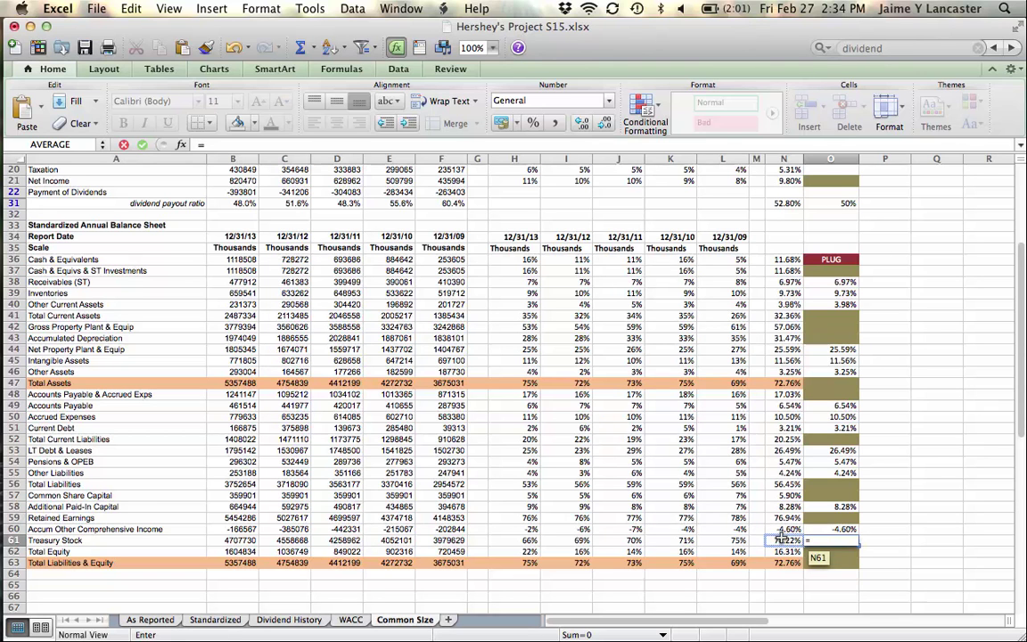
key(Return)
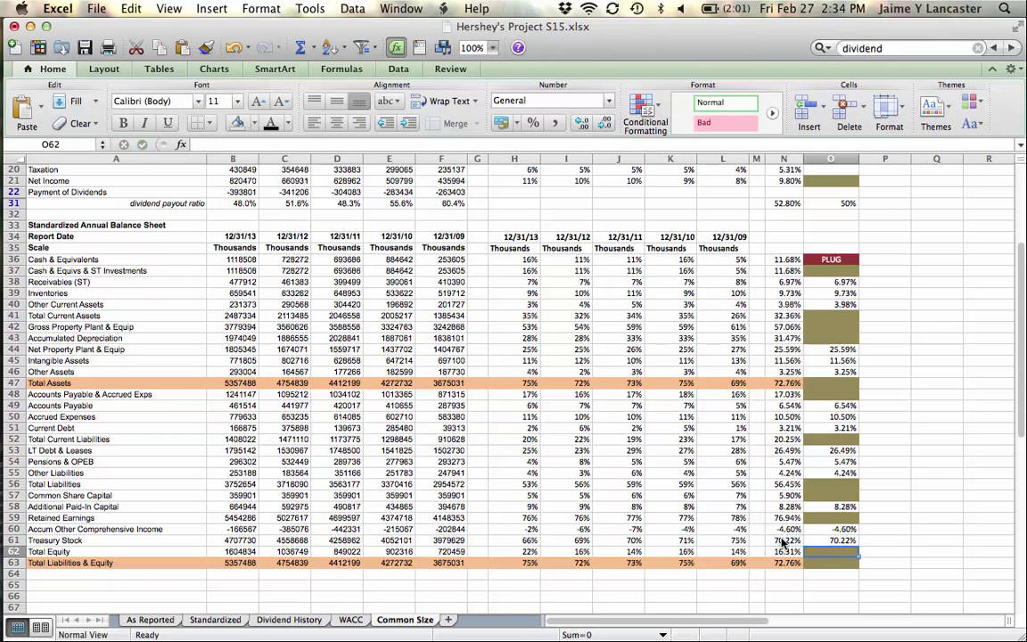
click(933, 506)
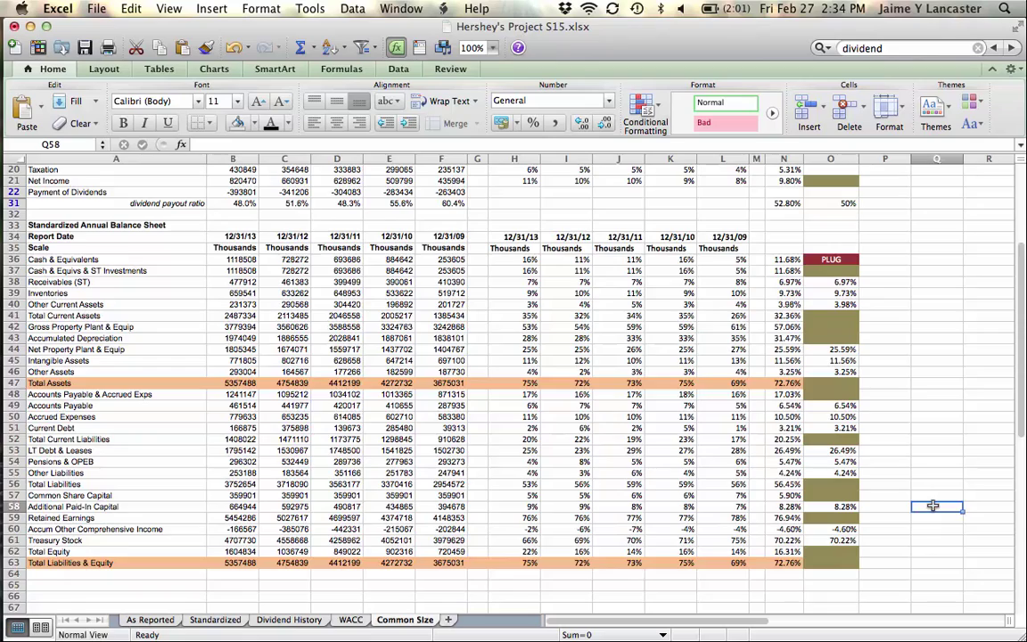
scroll(932, 506, up, 6)
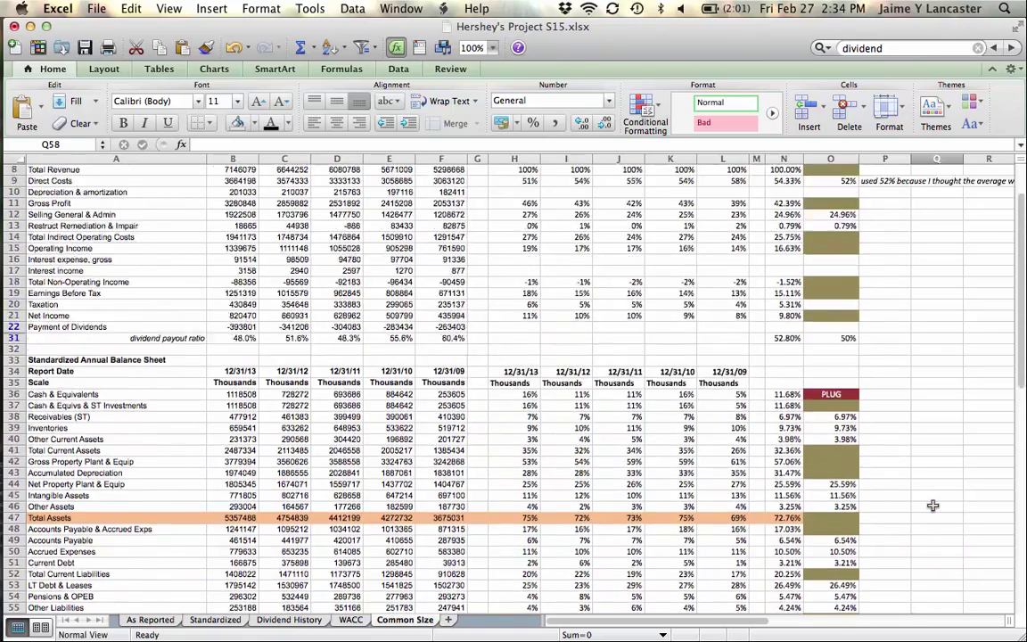
scroll(933, 505, up, 1)
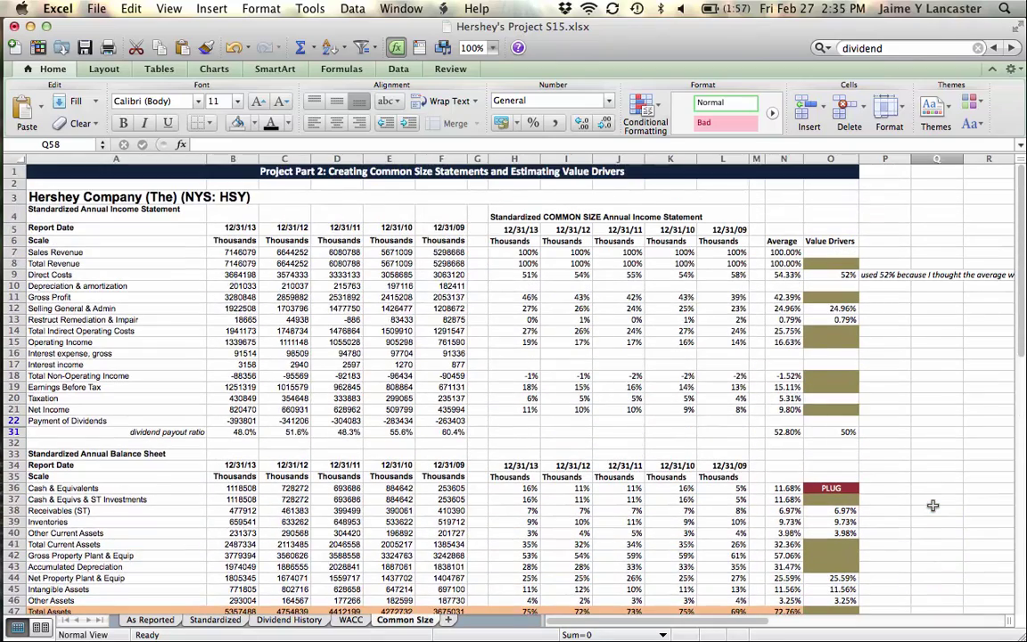
scroll(932, 506, down, 6)
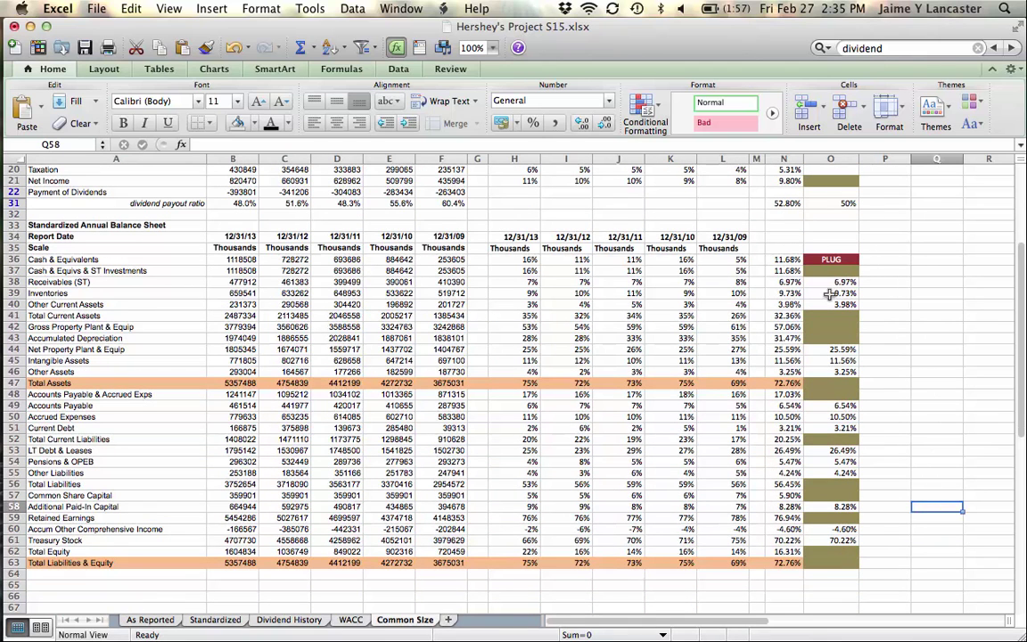
scroll(798, 356, up, 2)
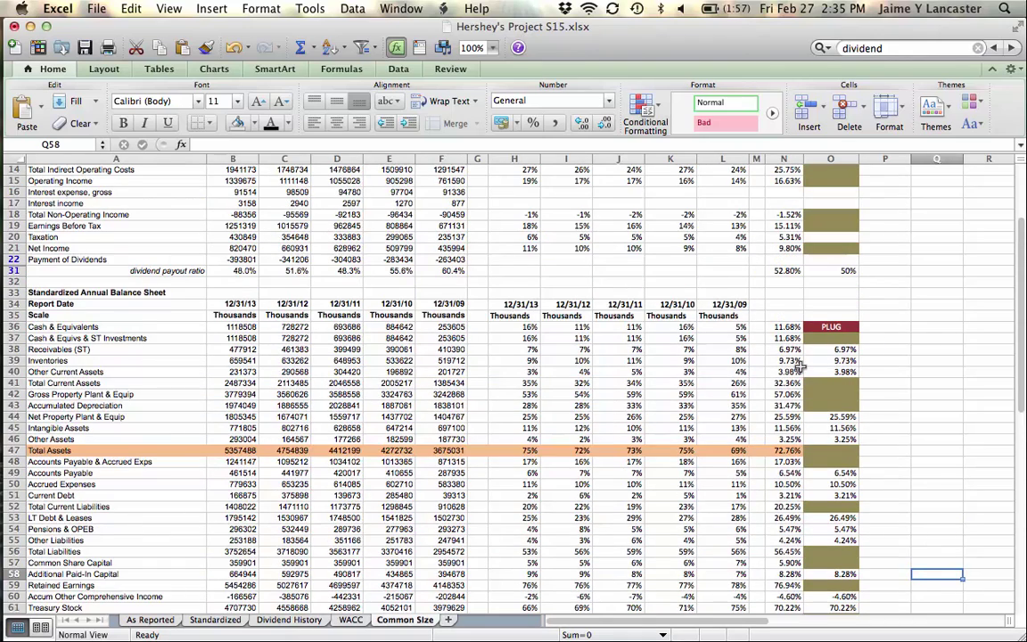
scroll(800, 366, up, 4)
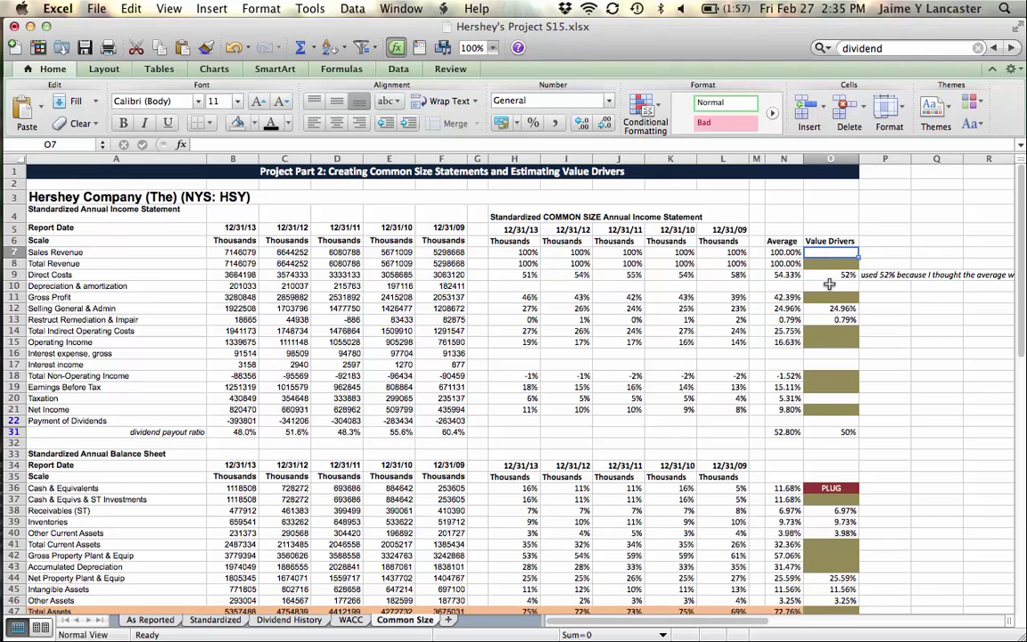
key(Down)
key(Down)
key(Down)
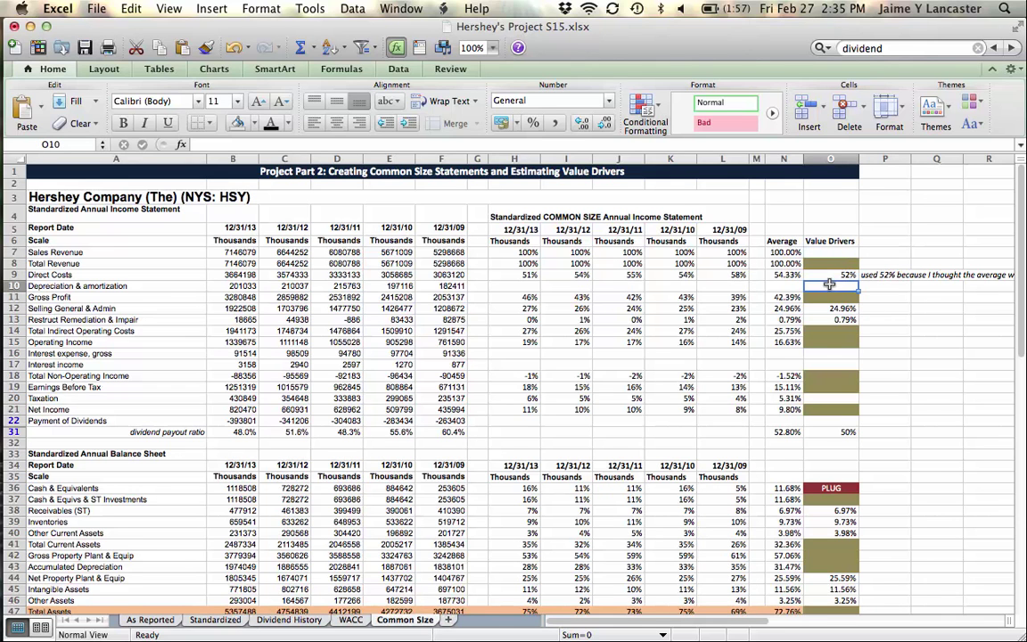
click(828, 351)
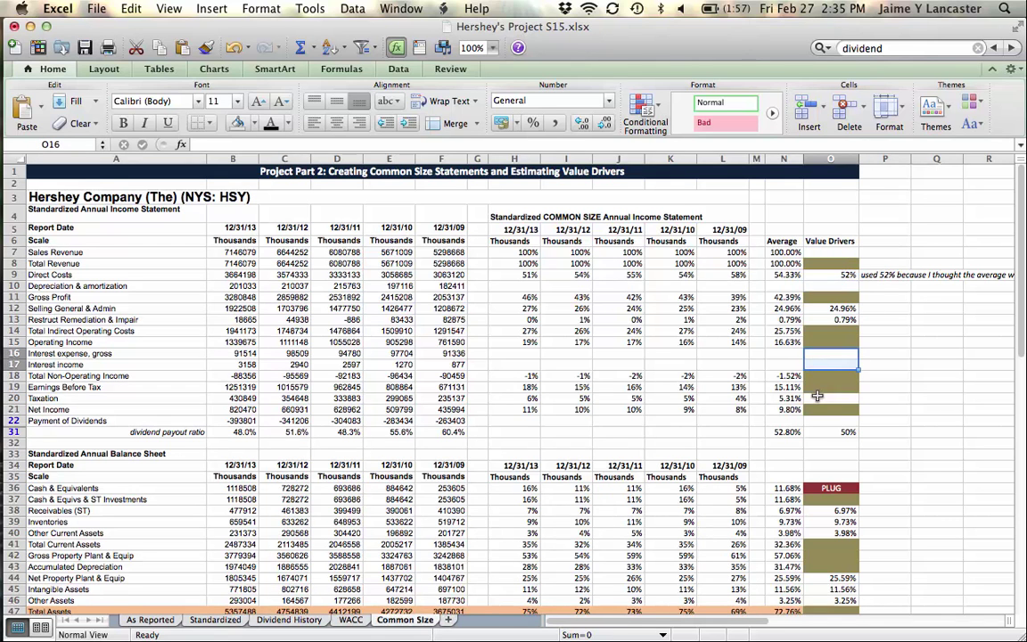
click(933, 420)
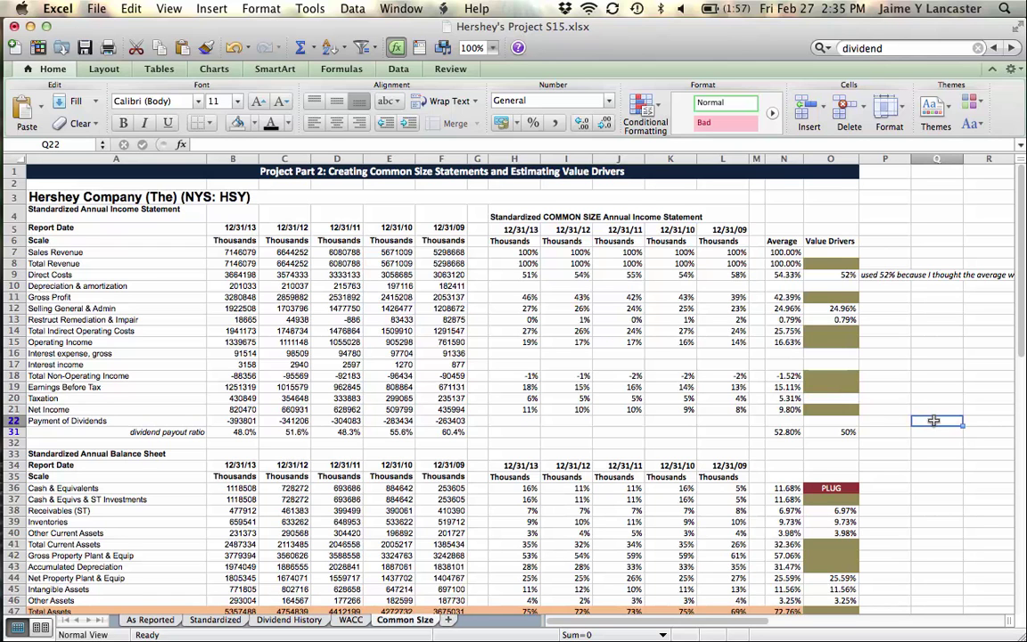
mouse_move(9, 302)
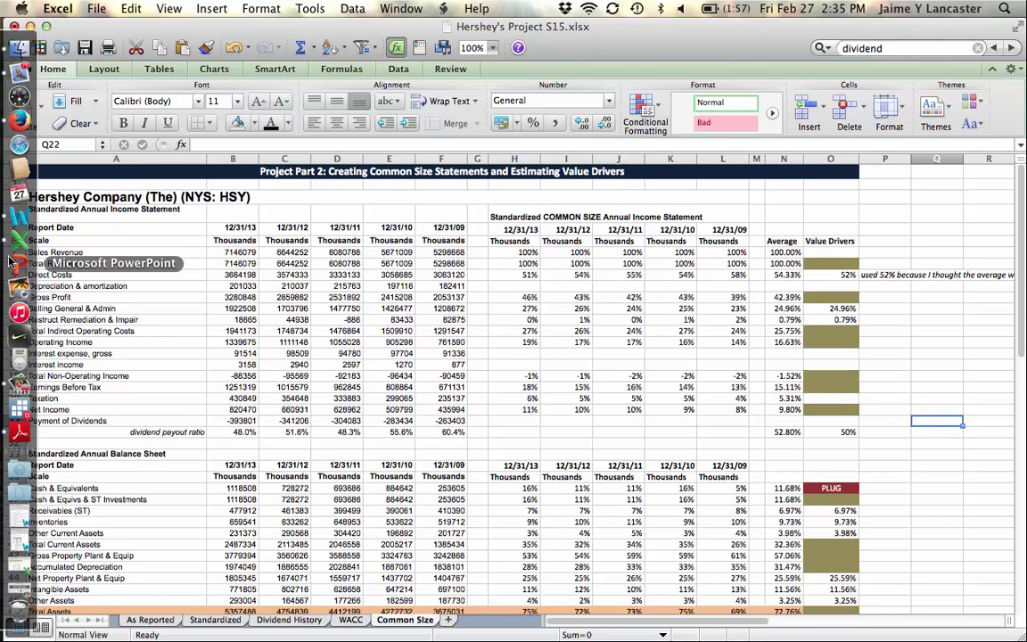